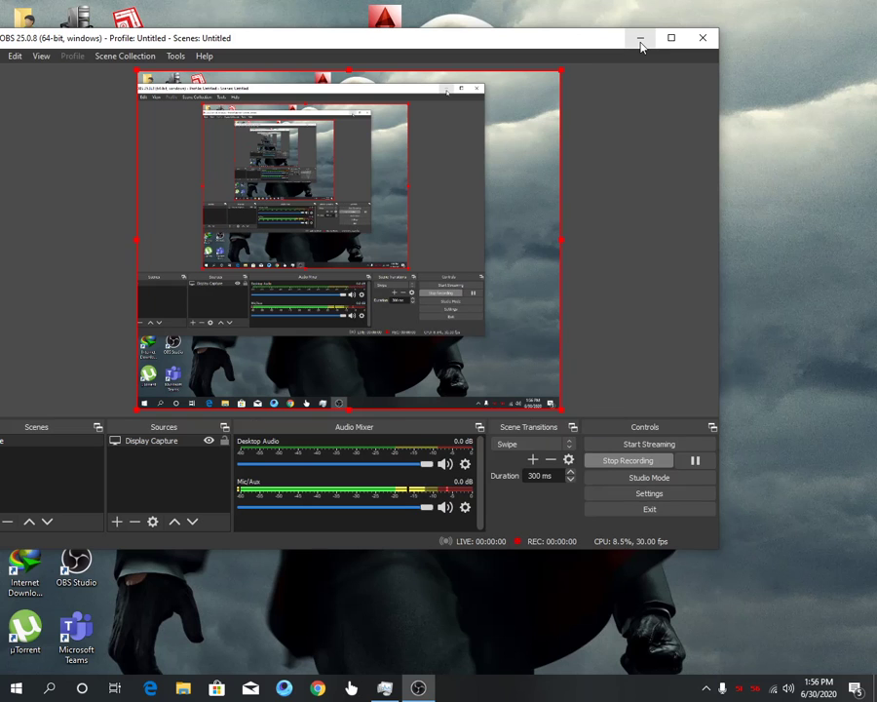
# Step: Minimize OBS and launch Photoshop from its desktop shortcut
pyautogui.click(640, 39)
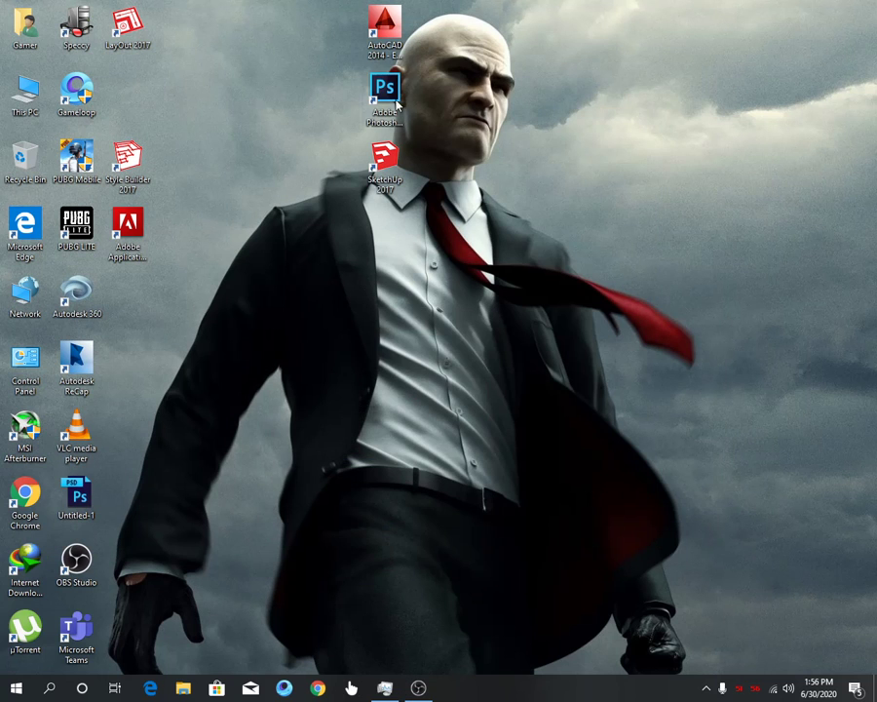
pyautogui.doubleClick(384, 92)
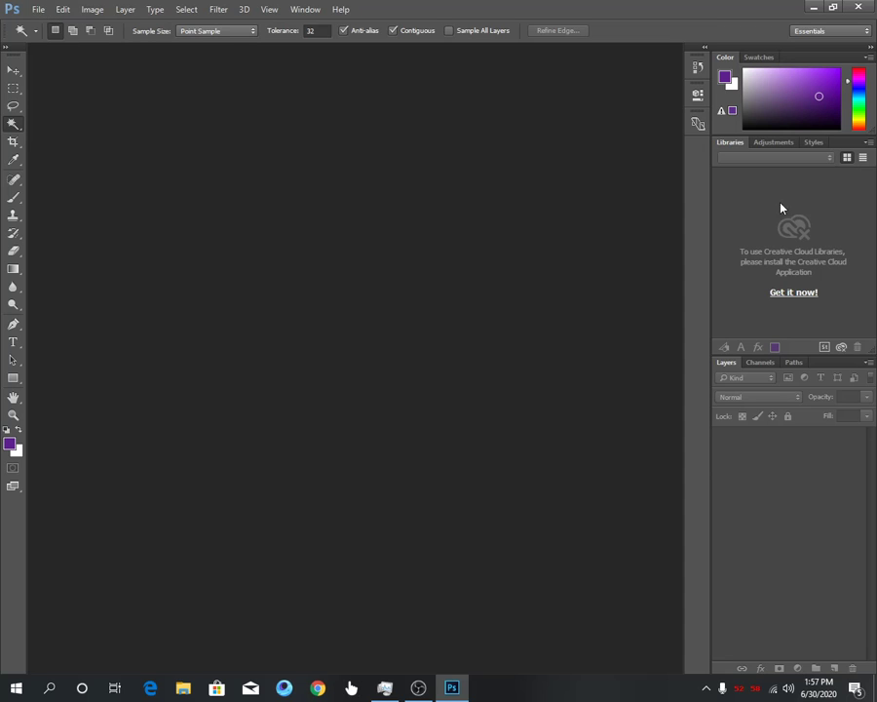
# Step: Start a new document and switch its preset from Default Photoshop Size to Custom
pyautogui.click(37, 11)
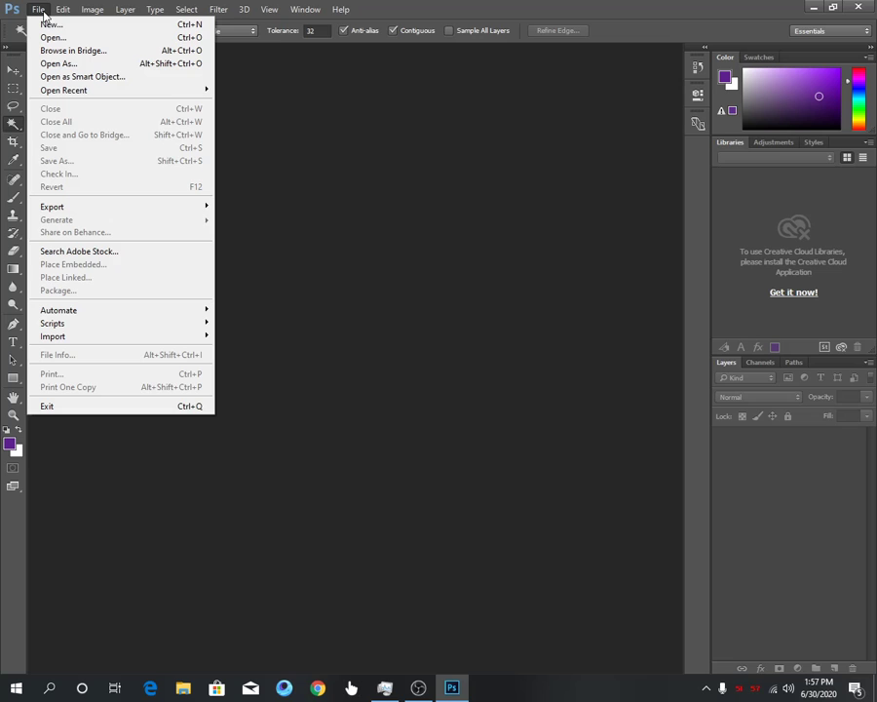
pyautogui.click(286, 200)
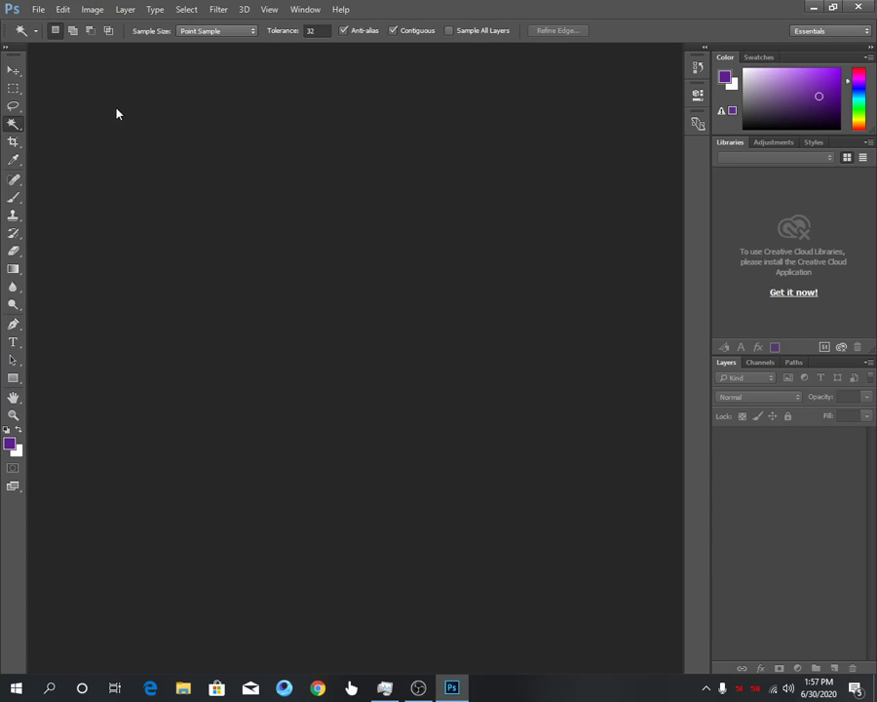
pyautogui.click(43, 13)
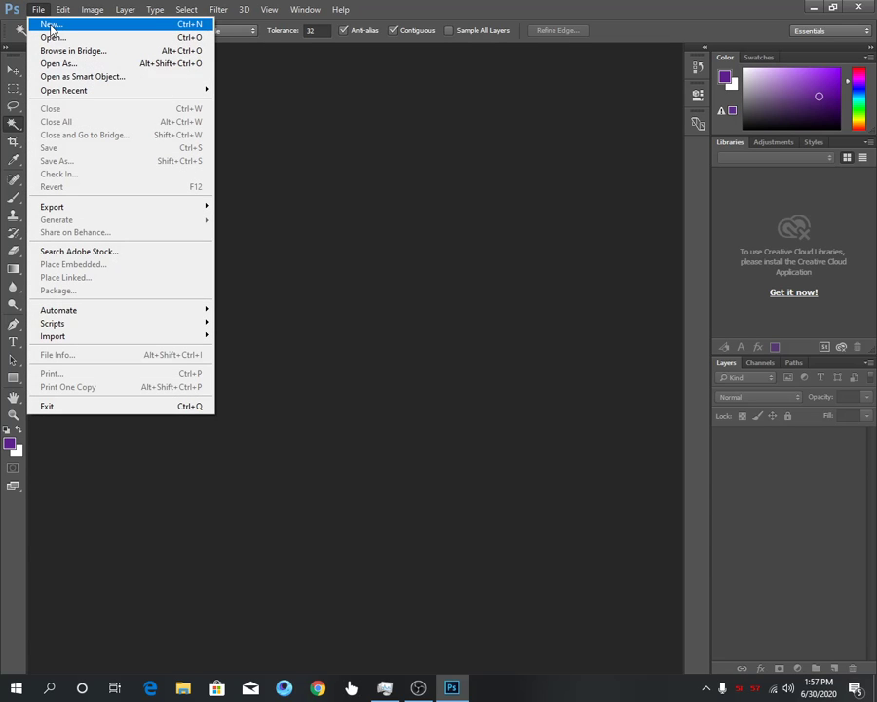
pyautogui.click(46, 23)
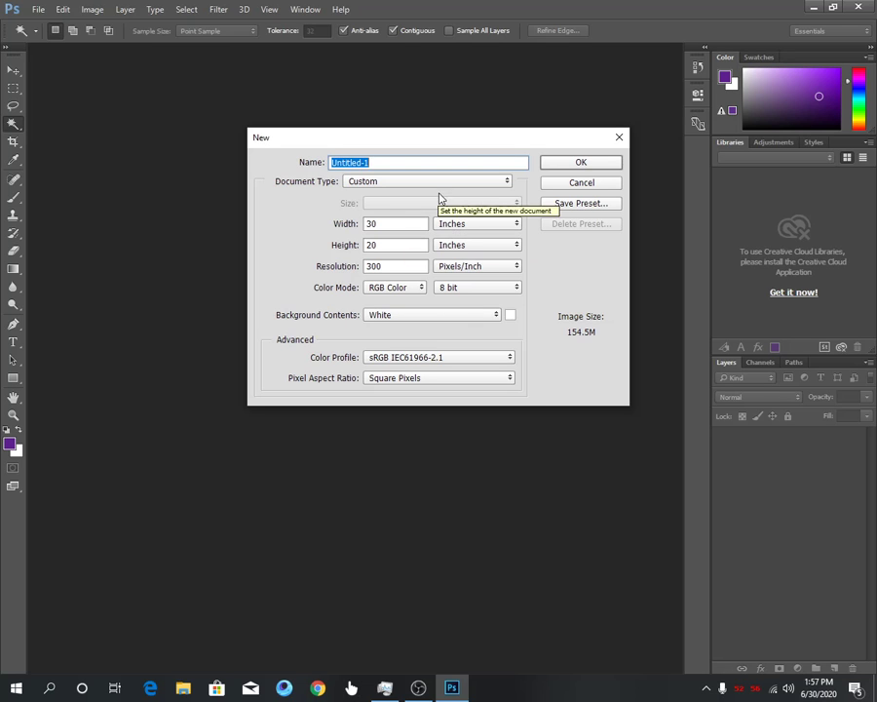
pyautogui.click(439, 183)
pyautogui.click(432, 200)
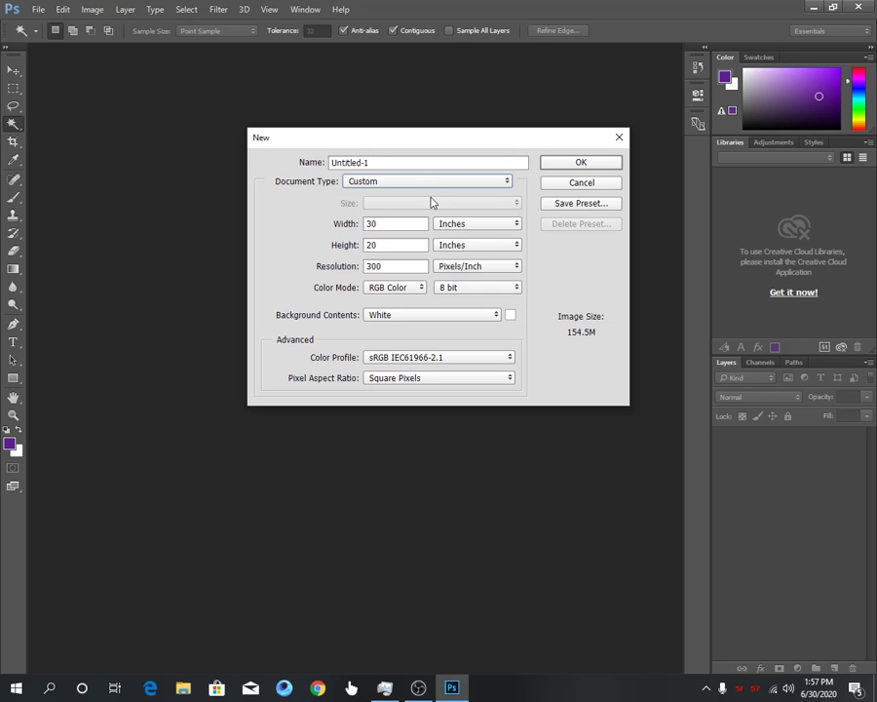
pyautogui.click(435, 185)
pyautogui.click(432, 205)
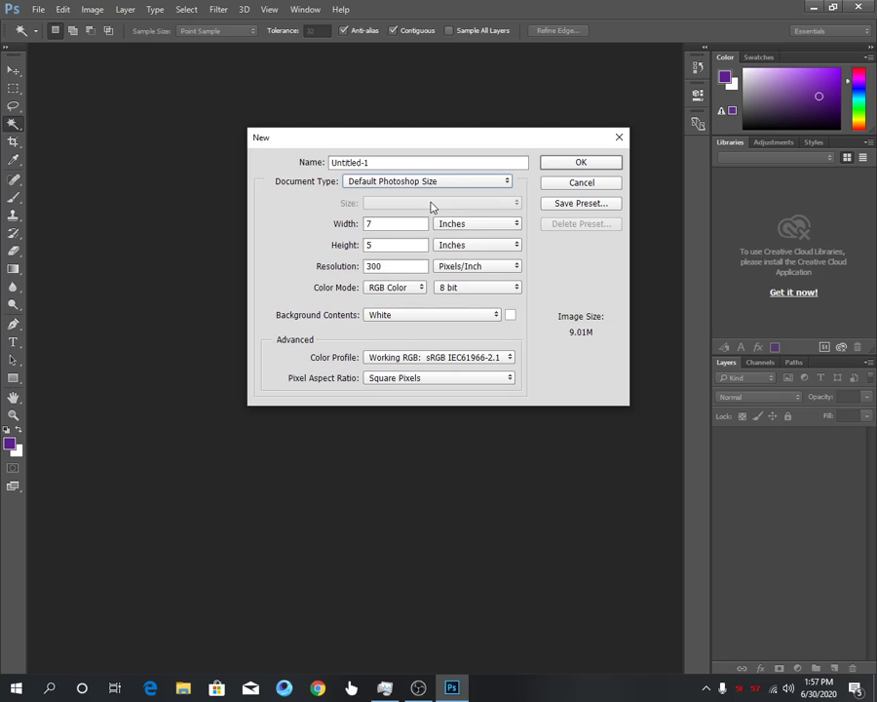
pyautogui.click(439, 181)
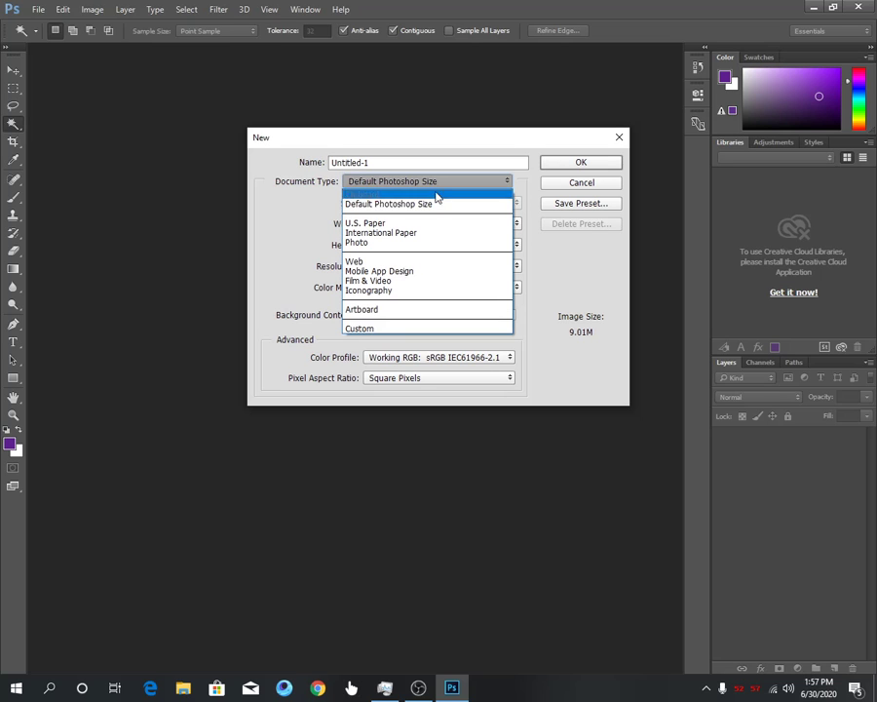
pyautogui.click(384, 328)
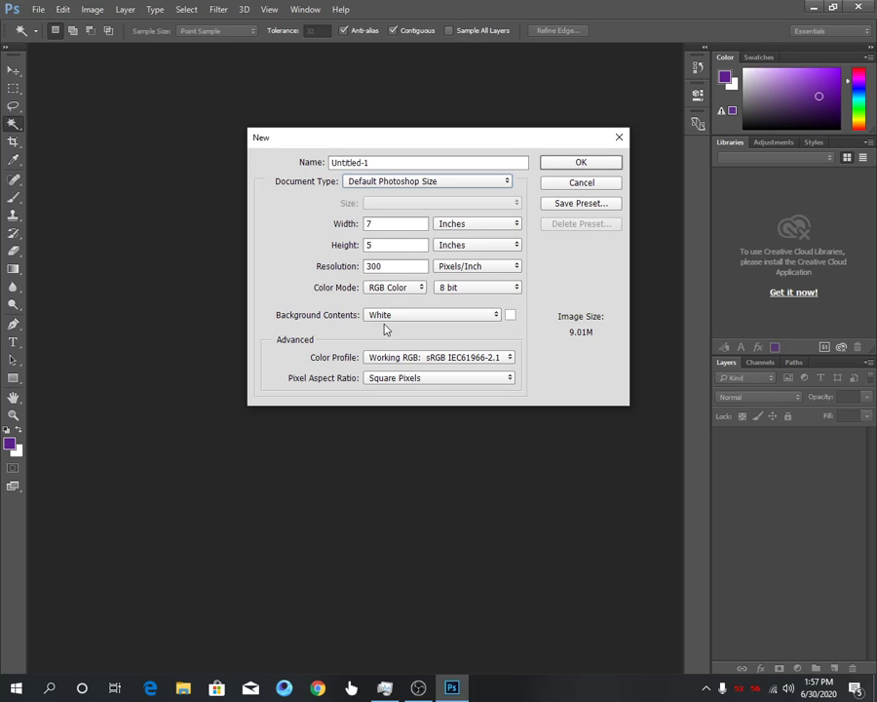
pyautogui.click(397, 185)
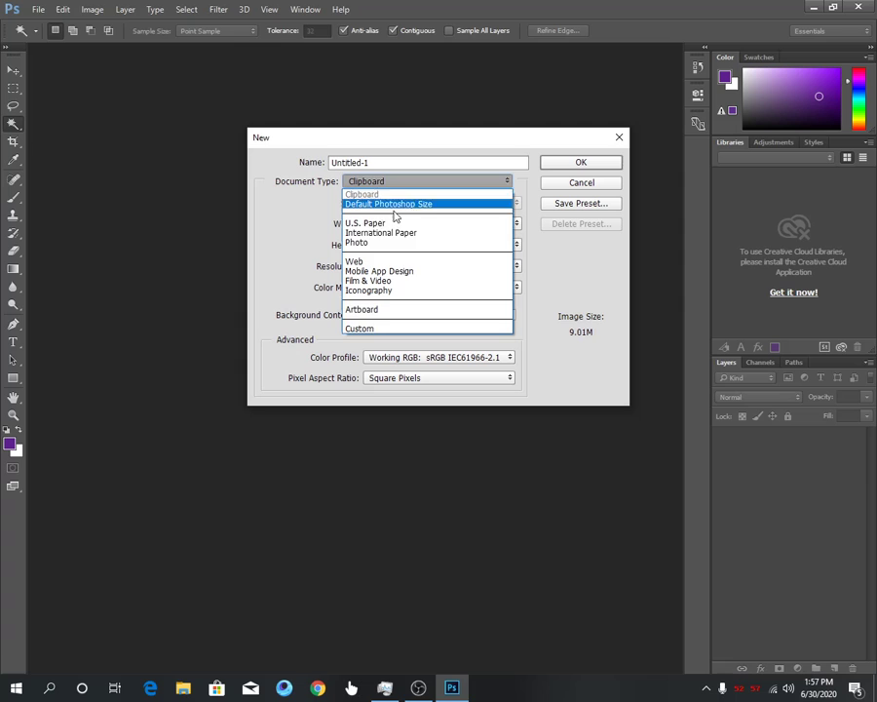
pyautogui.click(380, 328)
# Step: Enter a document size of 30 × 20 inches
pyautogui.moveTo(382, 224); pyautogui.dragTo(328, 231)
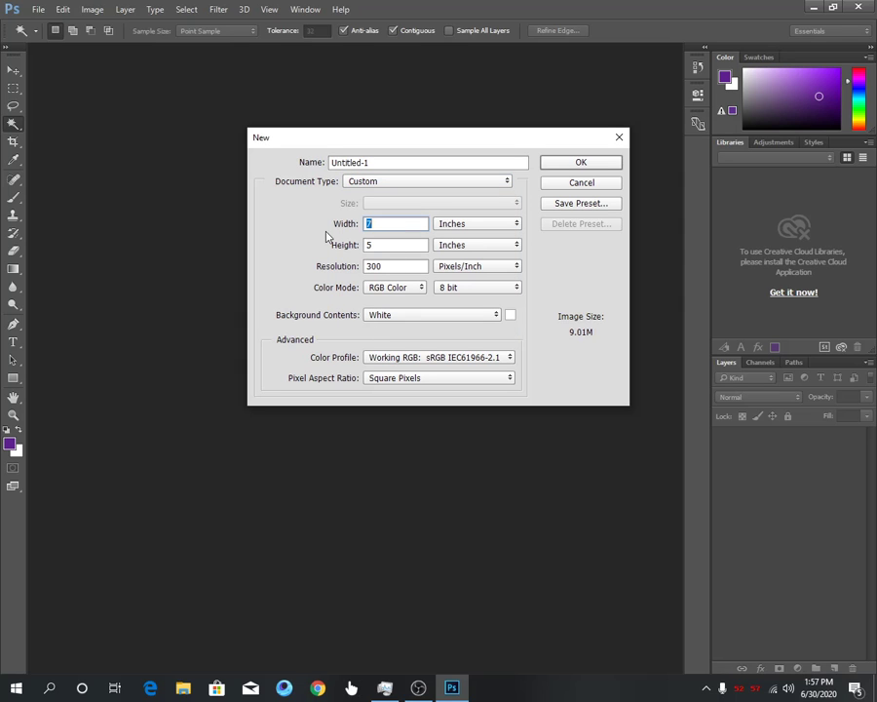
pyautogui.write('30')
pyautogui.moveTo(382, 245); pyautogui.dragTo(357, 244)
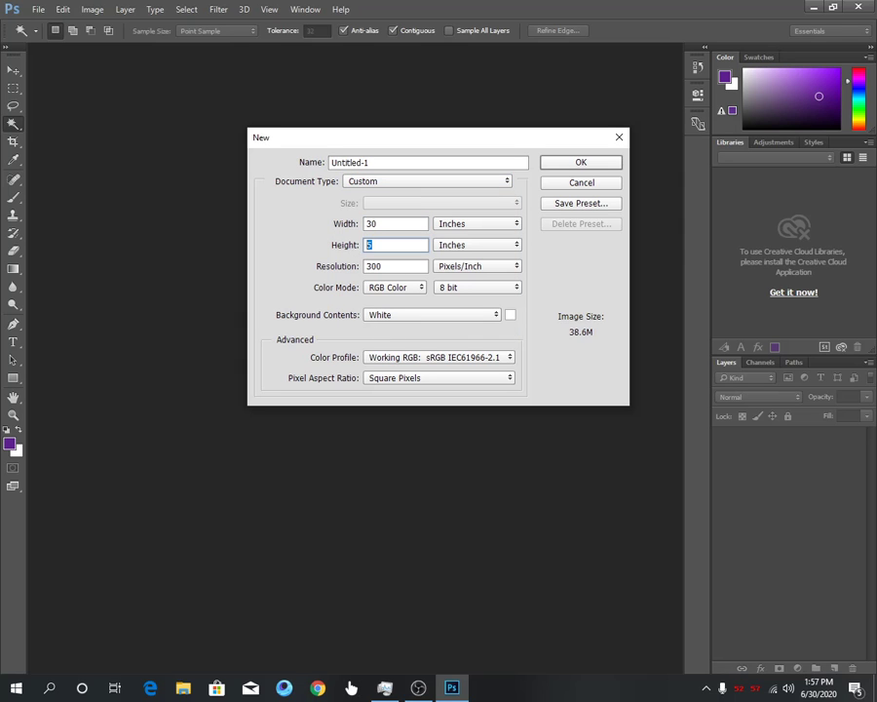
pyautogui.write('20')
# Step: Create the 30 × 20 inch document, try Default then Light Gray pasteboard, and clear the selection
pyautogui.click(589, 166)
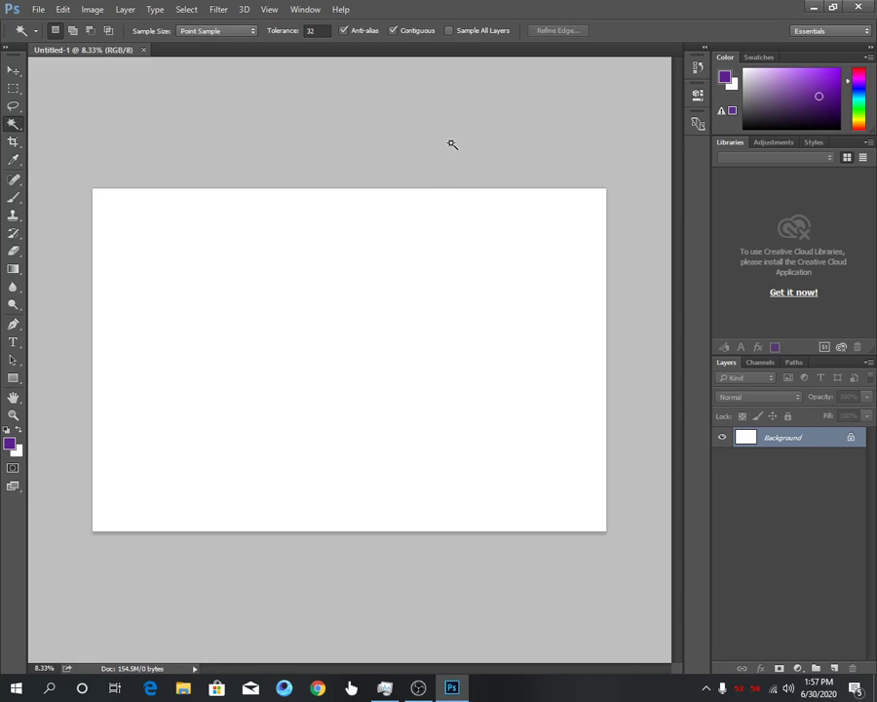
pyautogui.rightClick(458, 133)
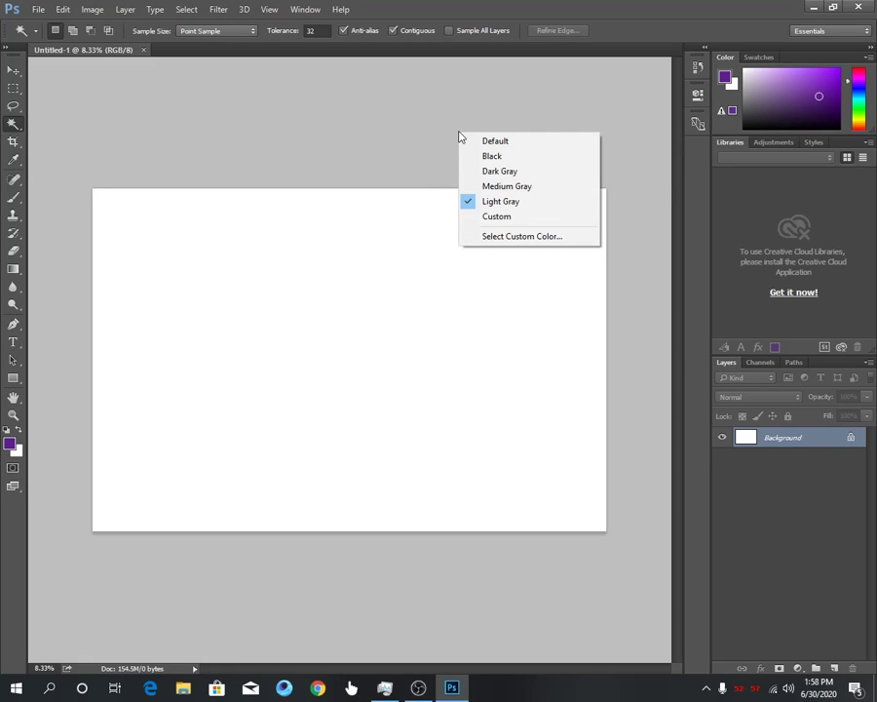
pyautogui.rightClick(348, 128)
pyautogui.click(382, 137)
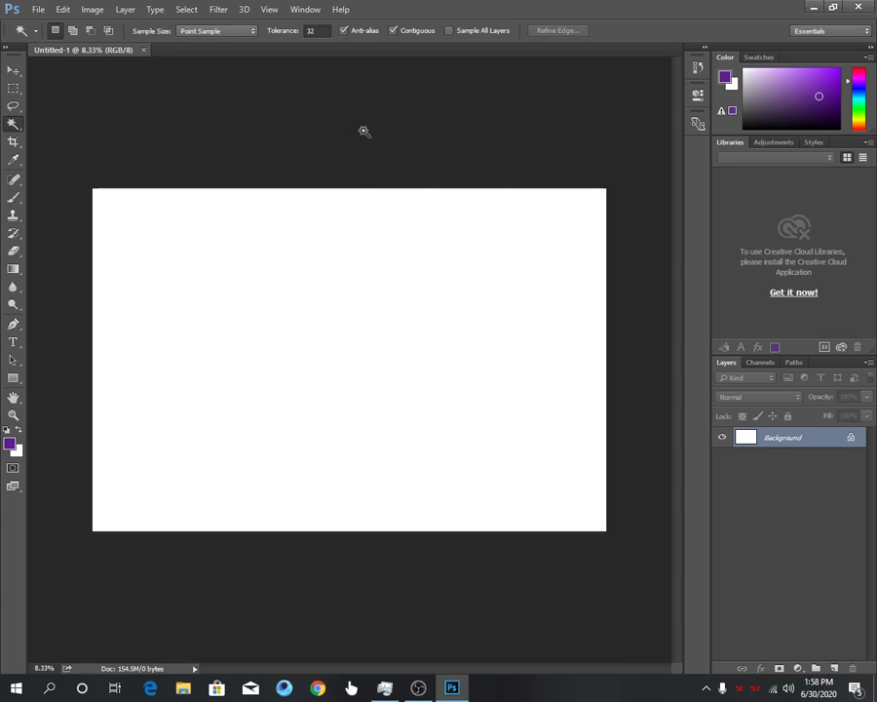
pyautogui.rightClick(362, 131)
pyautogui.click(451, 201)
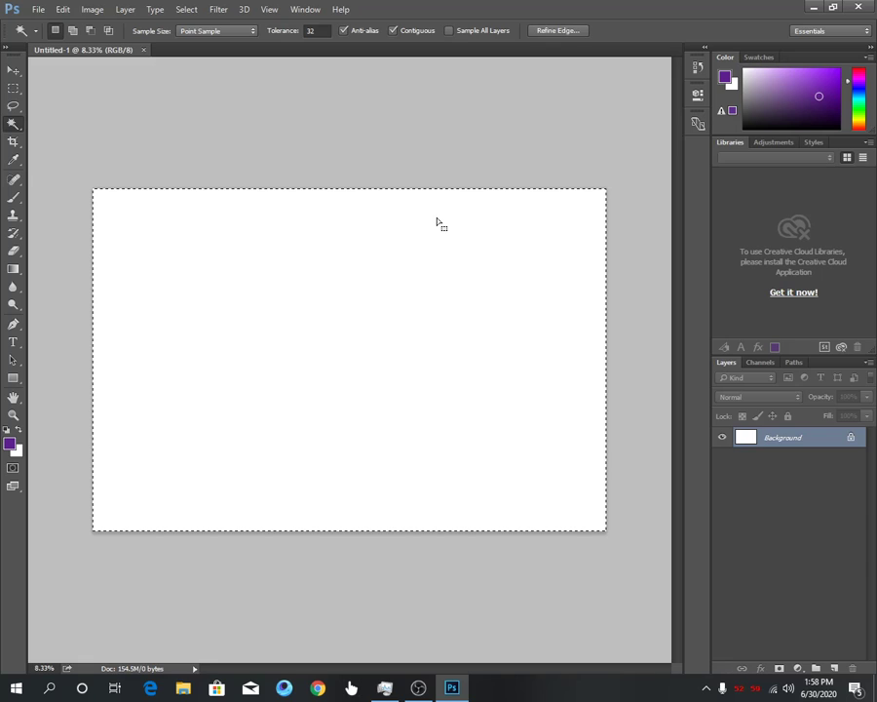
pyautogui.click(98, 183)
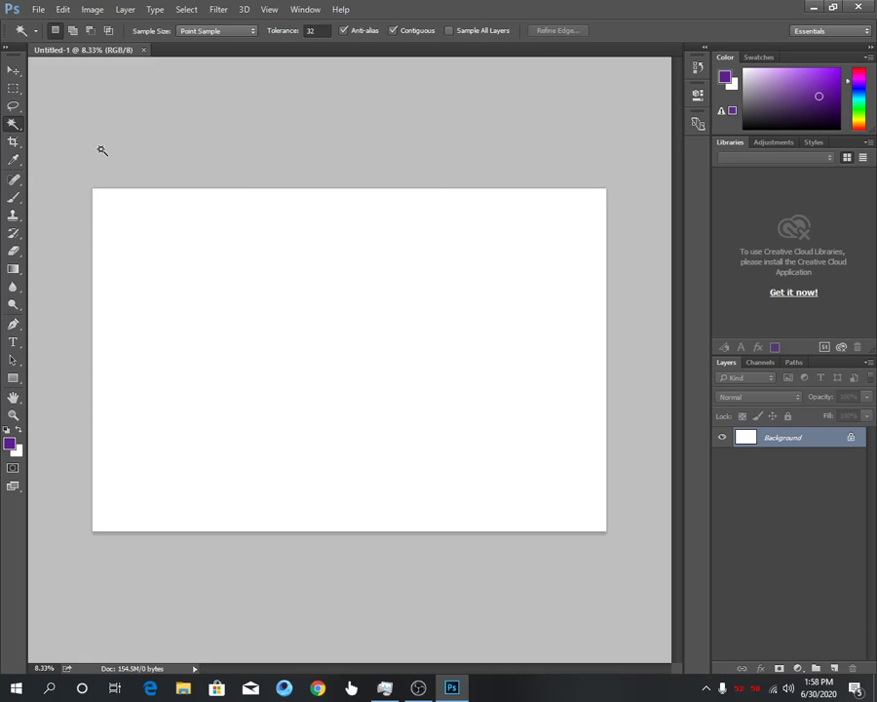
pyautogui.click(13, 71)
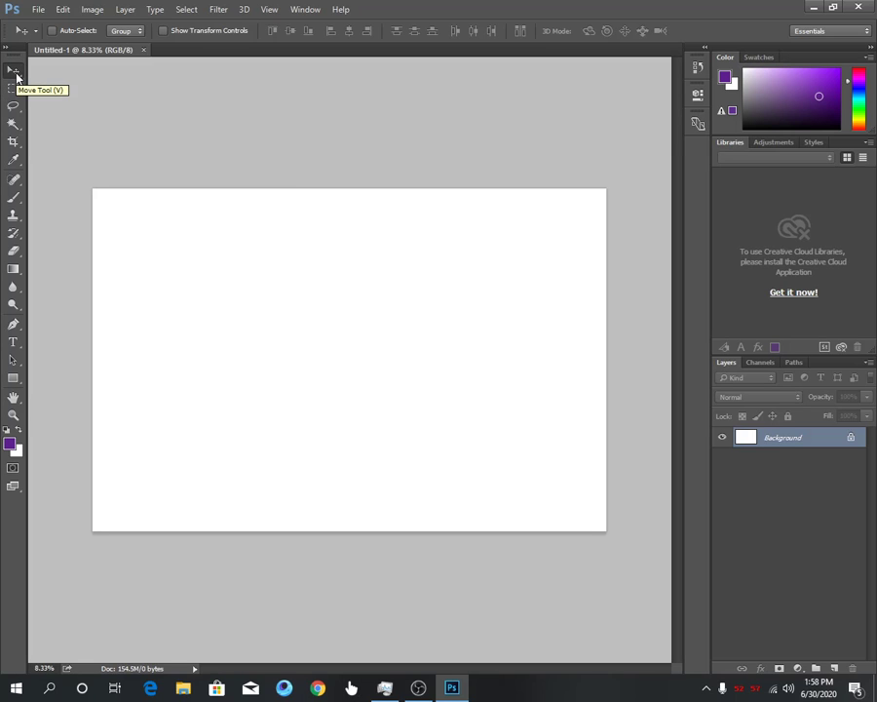
# Step: Convert the locked Background into Layer 0 and drag its content around
pyautogui.moveTo(192, 295); pyautogui.dragTo(376, 357)
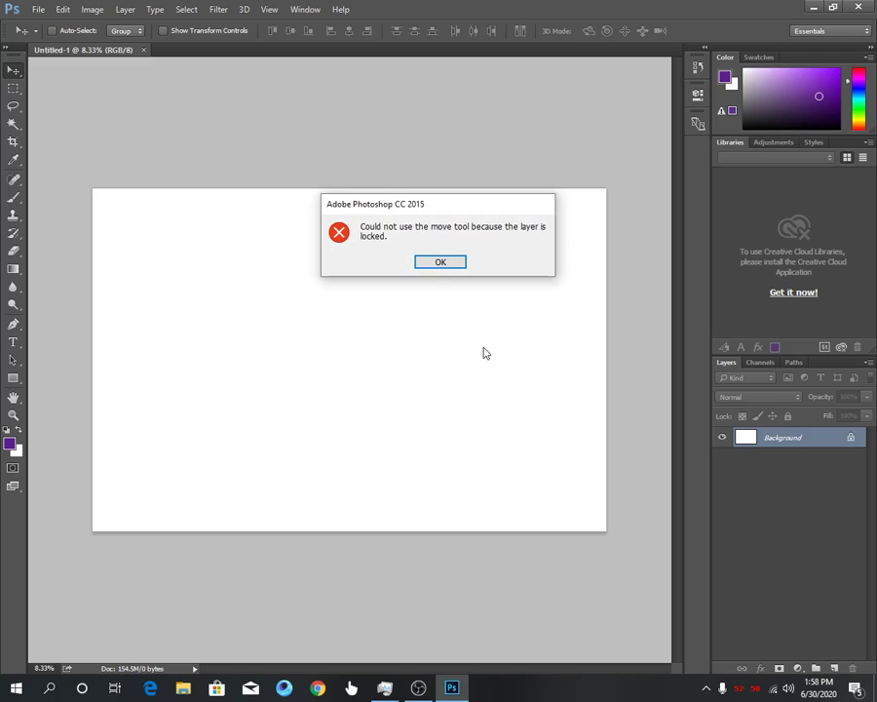
pyautogui.click(435, 263)
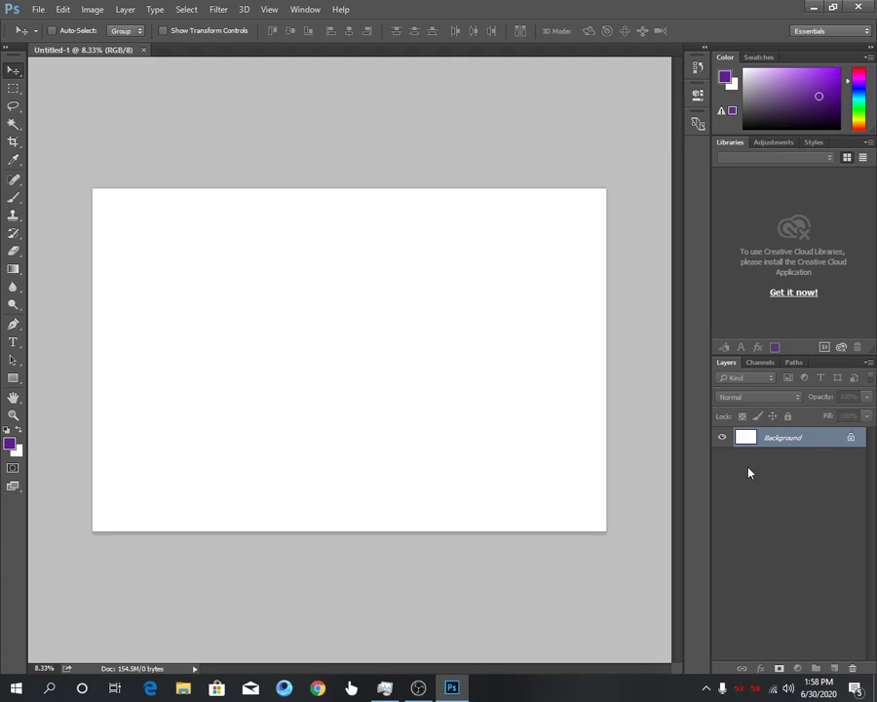
pyautogui.click(850, 438)
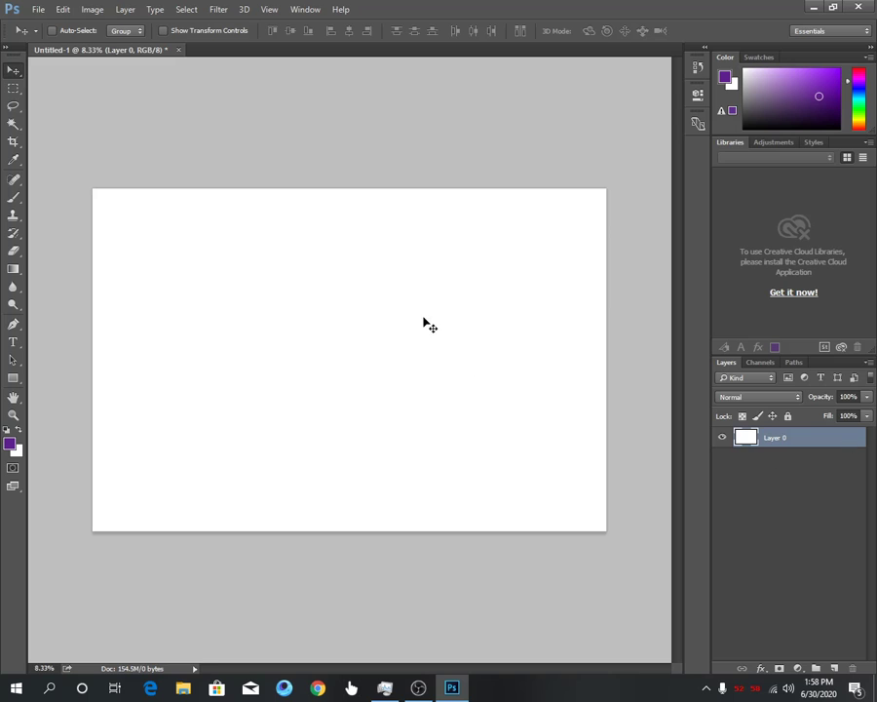
pyautogui.moveTo(425, 325)
pyautogui.mouseDown()
pyautogui.moveTo(324, 373)
pyautogui.moveTo(354, 360)
pyautogui.moveTo(355, 251)
pyautogui.mouseUp()
pyautogui.moveTo(257, 292); pyautogui.dragTo(284, 310)
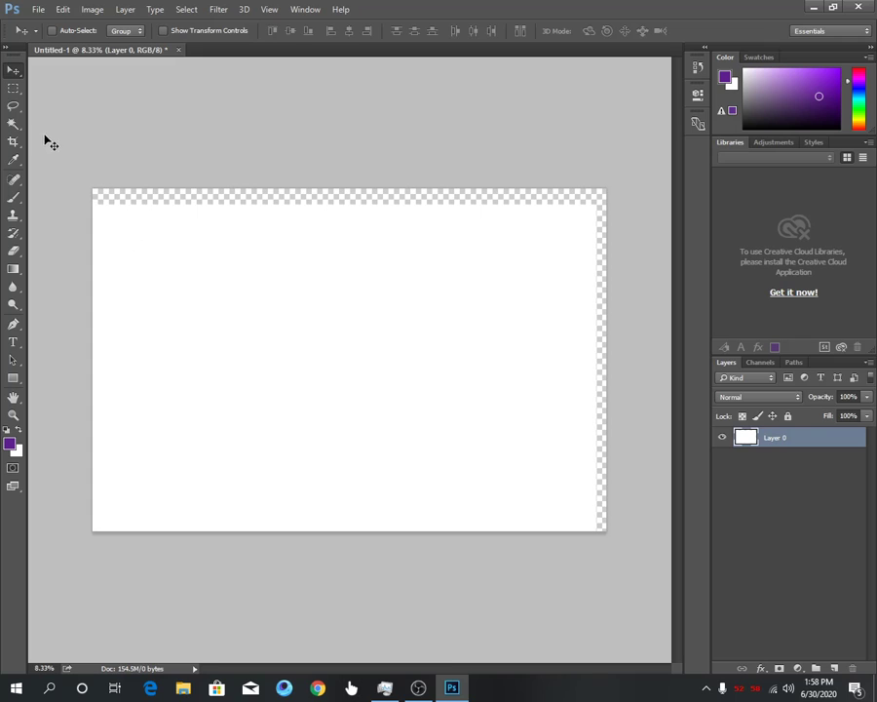
# Step: Draw and drop a trial lasso selection, then move Layer 0 back into place
pyautogui.click(12, 105)
pyautogui.moveTo(382, 397); pyautogui.dragTo(477, 312)
pyautogui.moveTo(348, 349)
pyautogui.mouseDown()
pyautogui.moveTo(353, 338)
pyautogui.moveTo(493, 305)
pyautogui.moveTo(367, 390)
pyautogui.mouseUp()
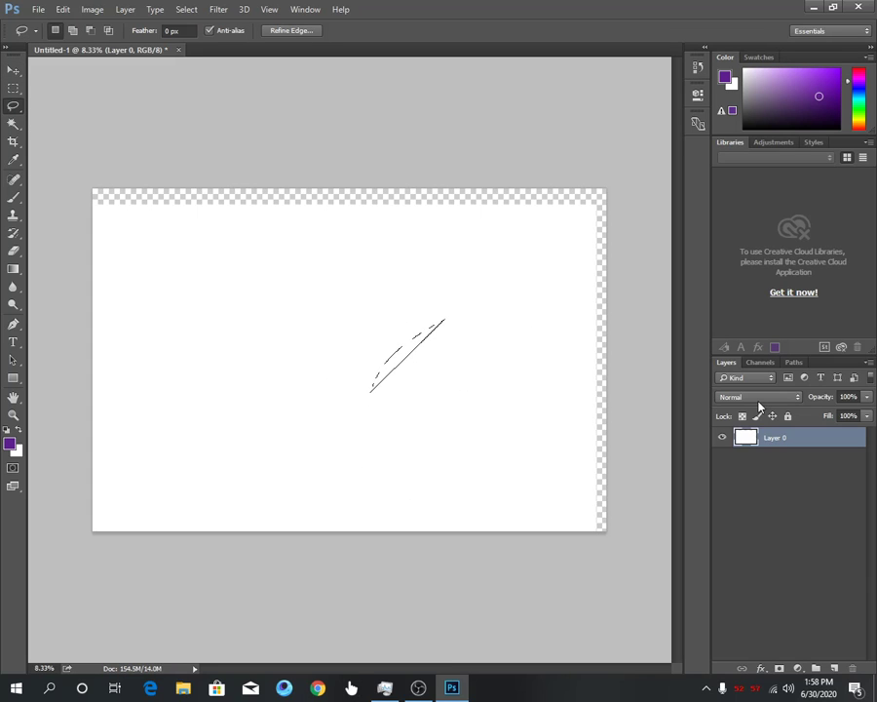
pyautogui.hotkey('ctrl', 'd')
pyautogui.click(13, 71)
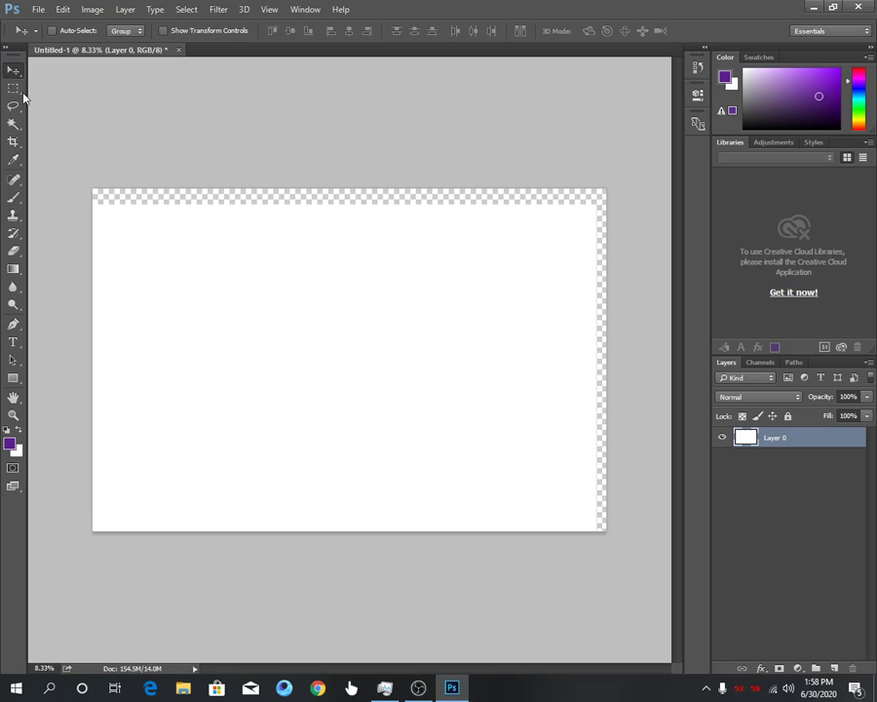
pyautogui.moveTo(217, 334); pyautogui.dragTo(223, 313)
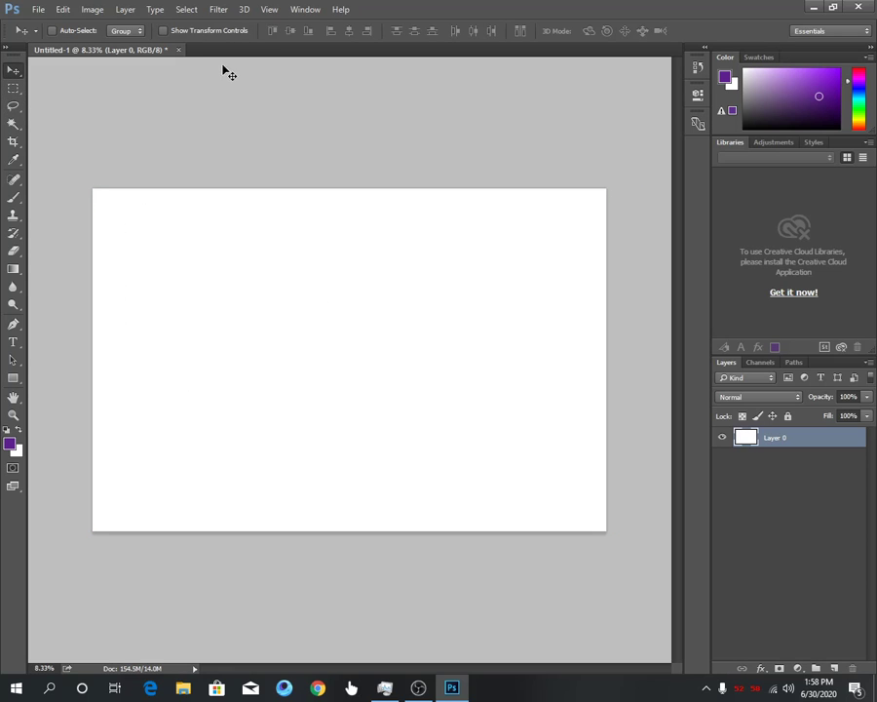
# Step: Lock all of Layer 0 and confirm it can no longer be moved
pyautogui.click(787, 416)
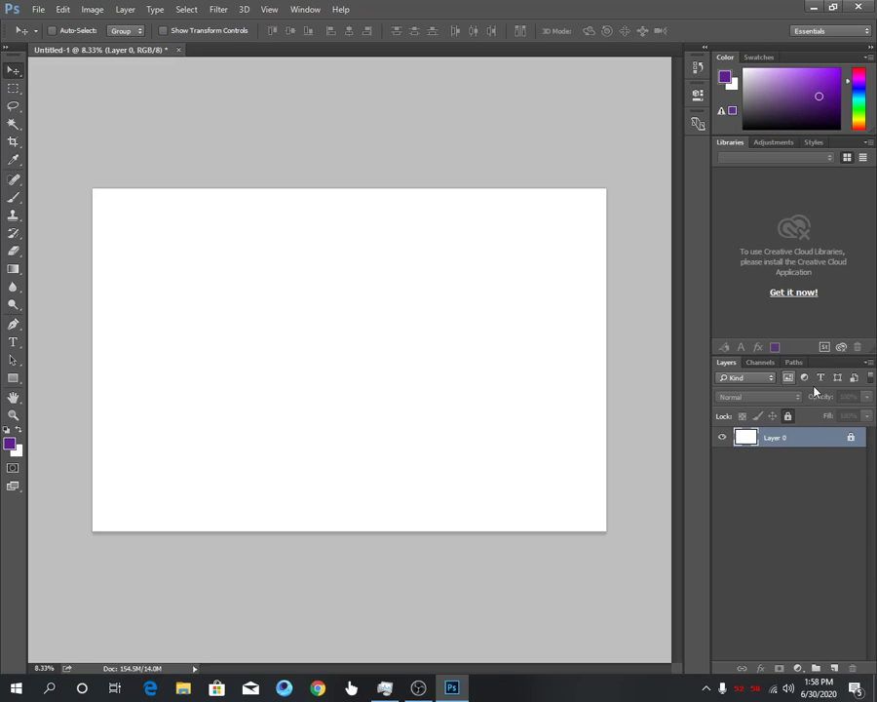
pyautogui.moveTo(177, 255); pyautogui.dragTo(221, 338)
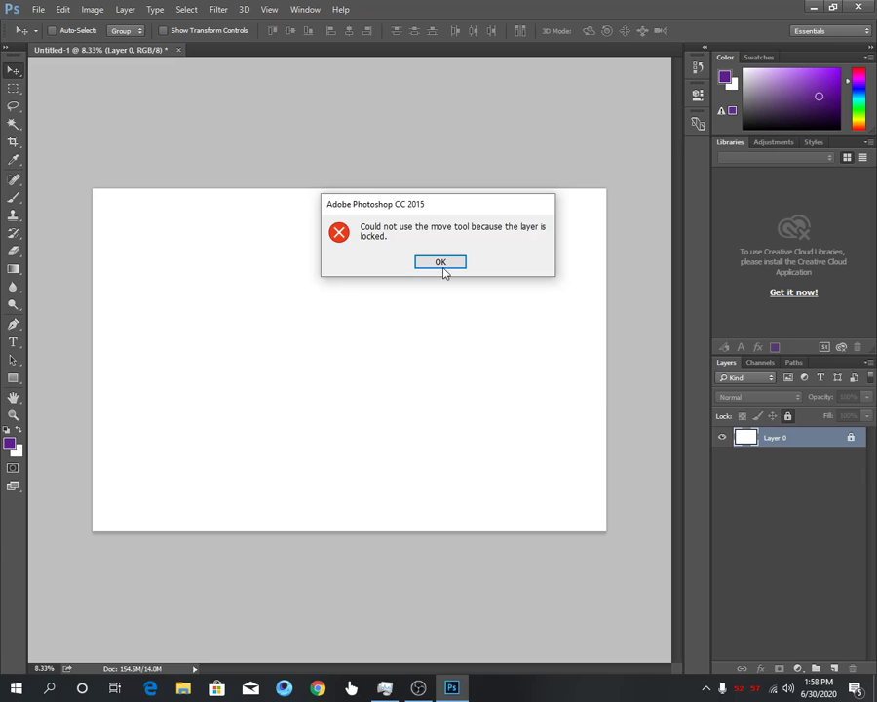
pyautogui.click(440, 263)
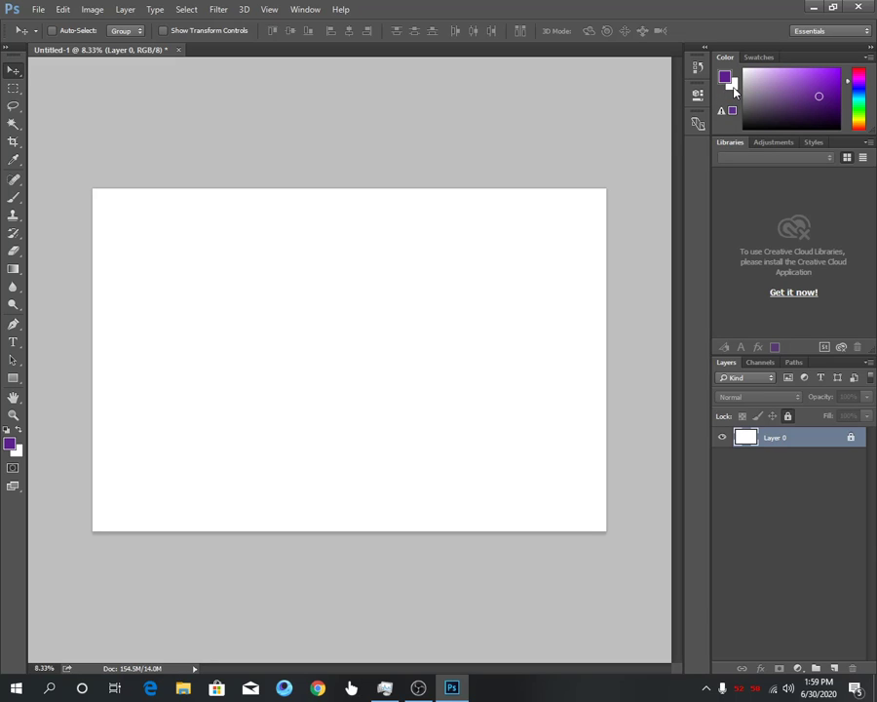
# Step: Set the foreground colour to vivid magenta (f00880)
pyautogui.click(725, 78)
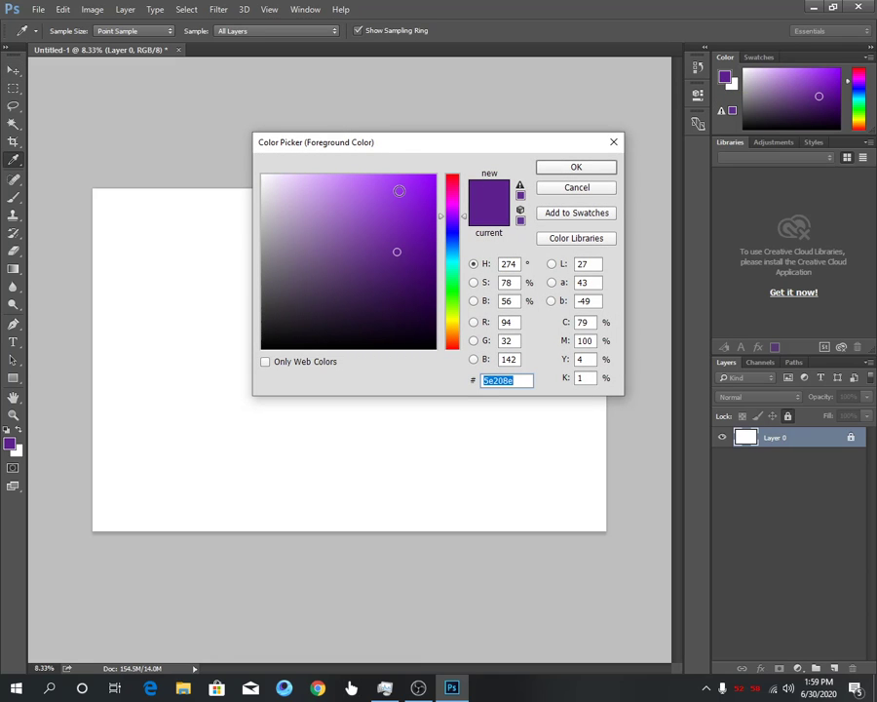
pyautogui.click(399, 190)
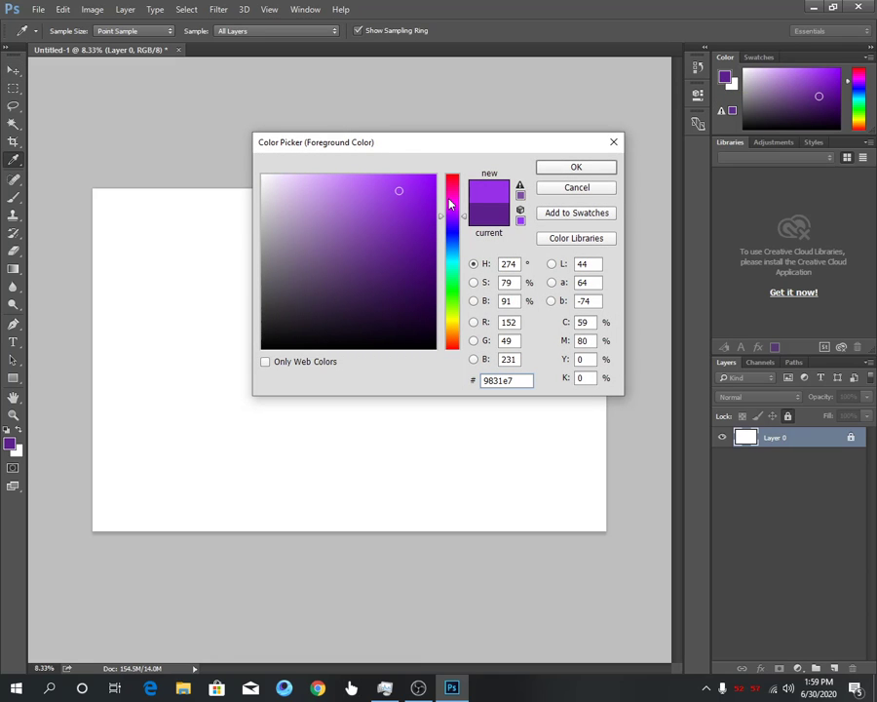
pyautogui.moveTo(448, 201)
pyautogui.mouseDown()
pyautogui.moveTo(454, 244)
pyautogui.moveTo(451, 190)
pyautogui.mouseUp()
pyautogui.click(430, 185)
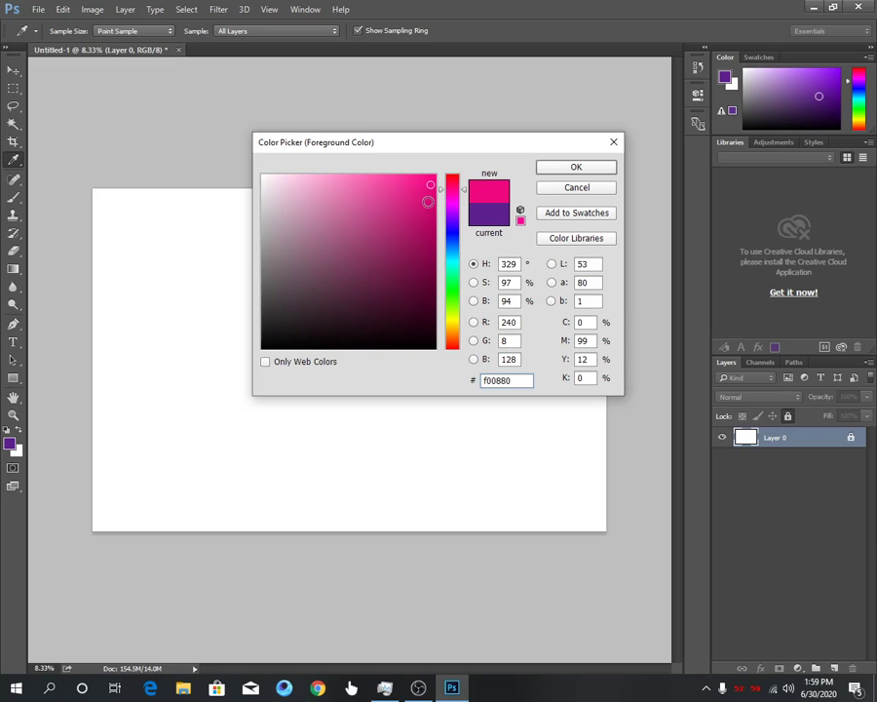
pyautogui.click(575, 167)
pyautogui.press('v')
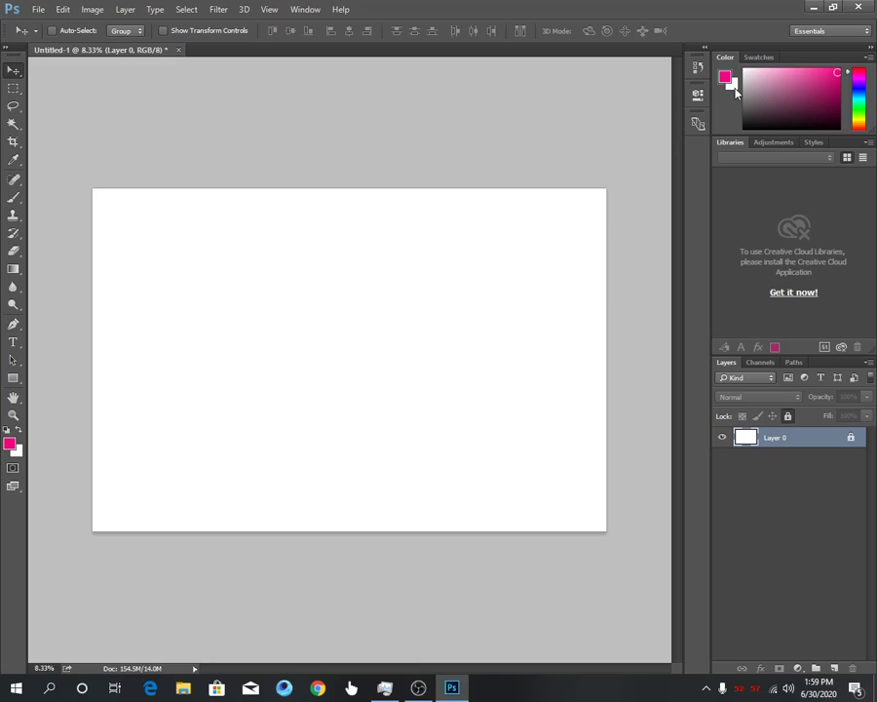
# Step: Set the background colour to a muted dark blue
pyautogui.click(735, 88)
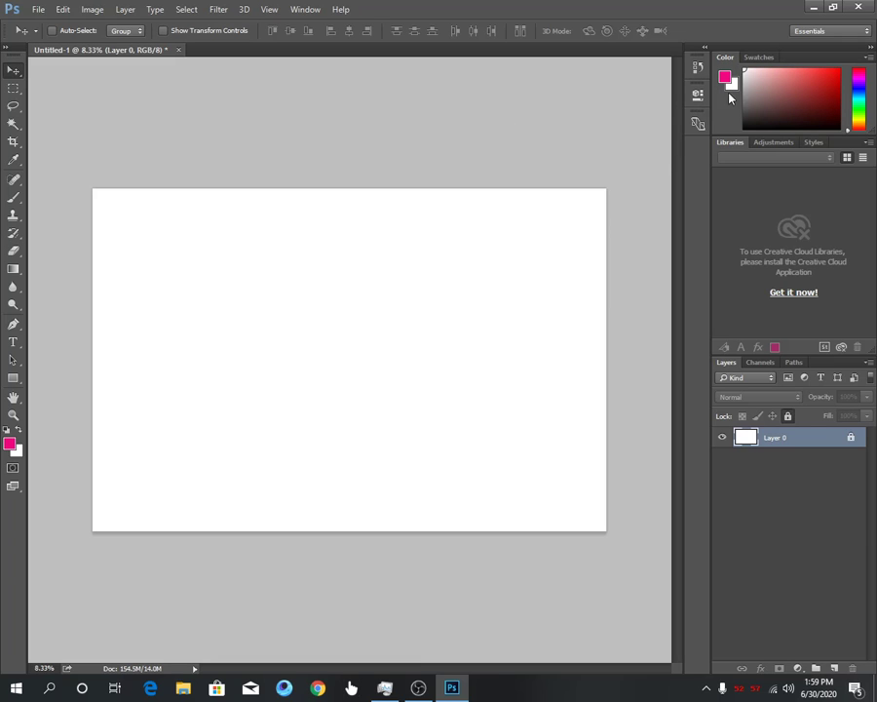
pyautogui.click(735, 86)
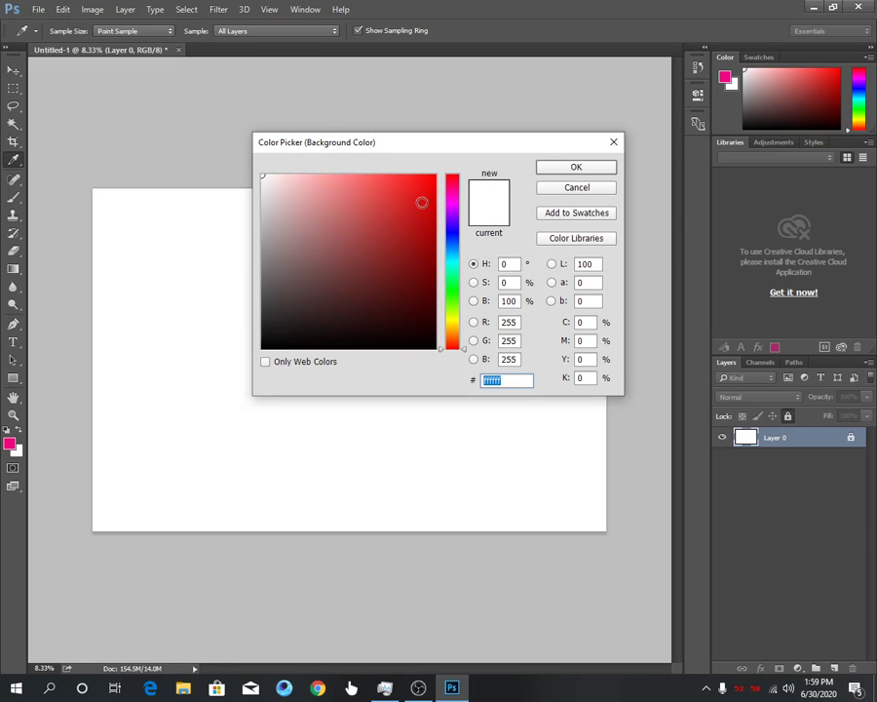
pyautogui.click(452, 236)
pyautogui.click(335, 238)
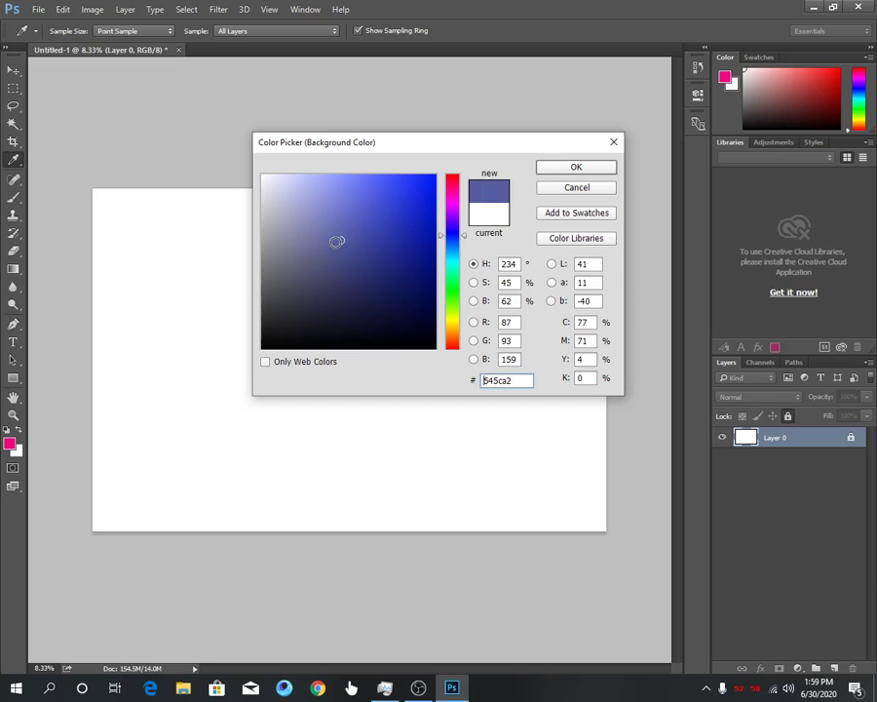
pyautogui.moveTo(335, 238); pyautogui.dragTo(348, 259)
pyautogui.click(575, 167)
pyautogui.press('v')
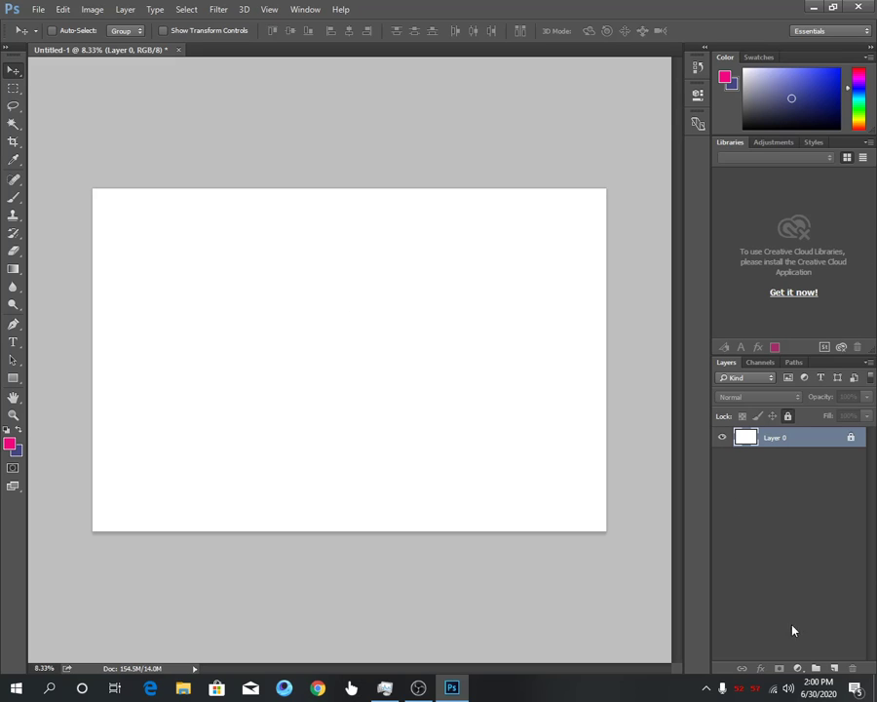
# Step: Add a new layer named 'red' above Layer 0
pyautogui.click(833, 669)
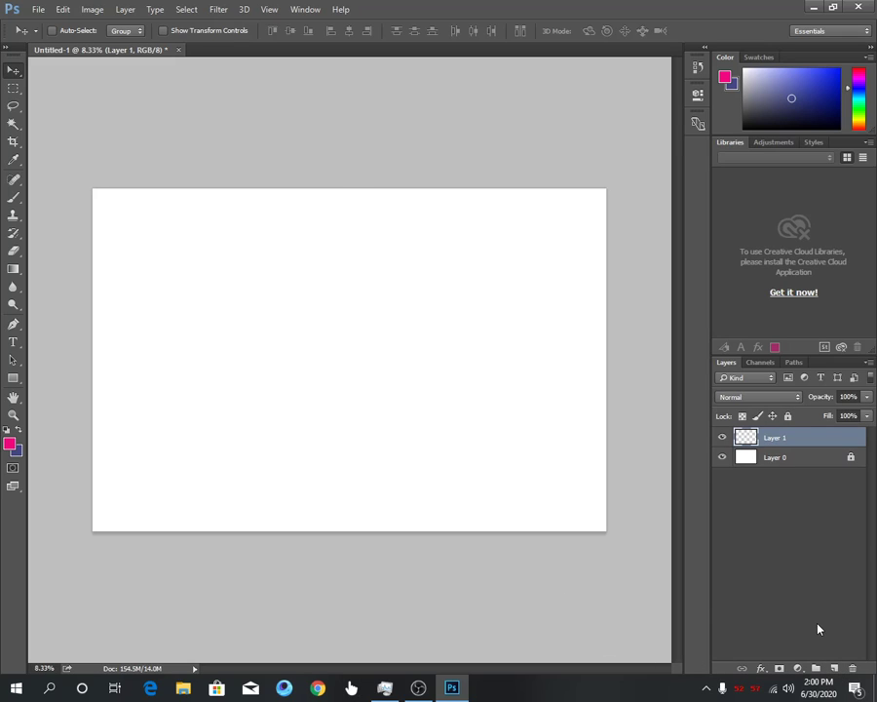
pyautogui.hotkey('ctrl', 'z')
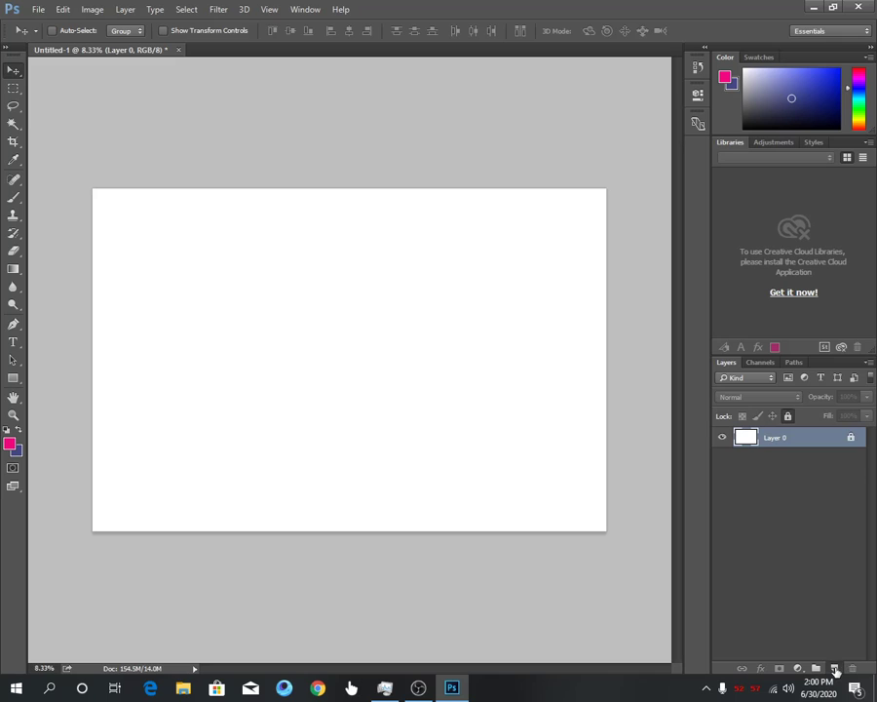
pyautogui.click(836, 671)
pyautogui.doubleClick(774, 438)
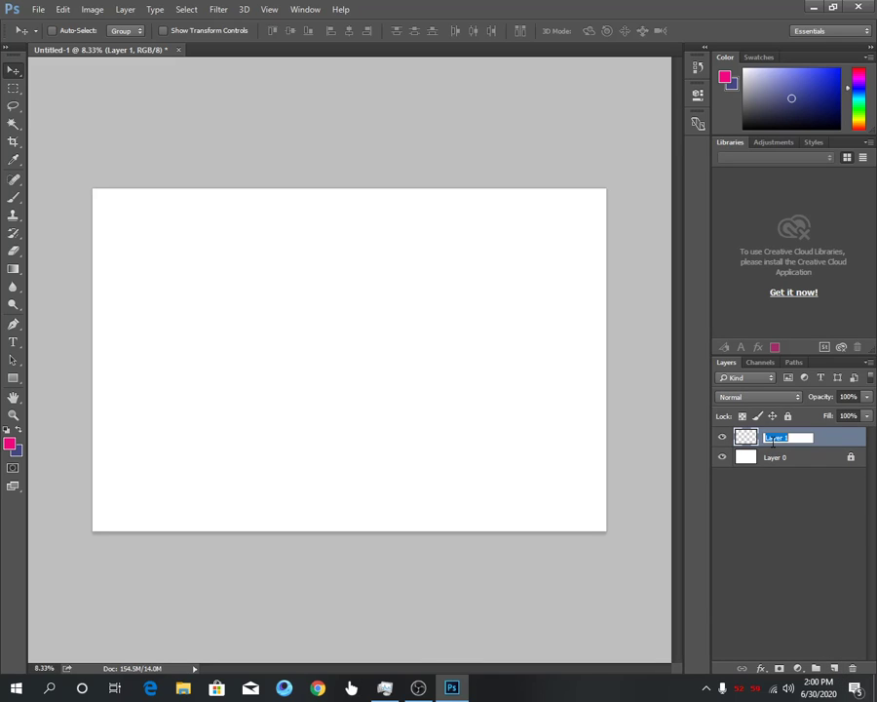
pyautogui.write('red')
pyautogui.press('Return')
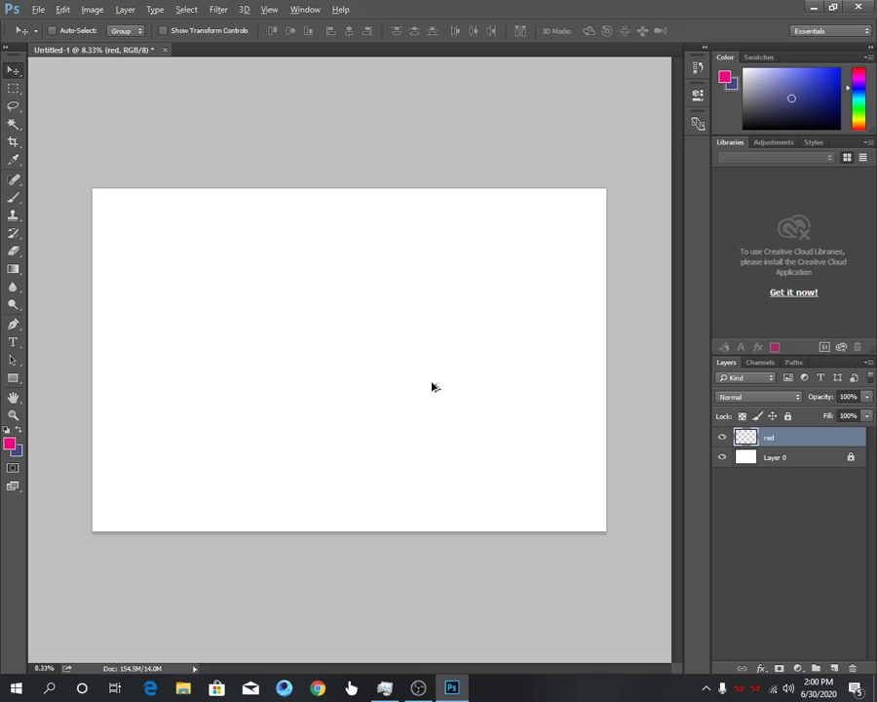
# Step: Fill the red layer with magenta, then with the dark blue background colour
pyautogui.hotkey('alt', 'BackSpace')
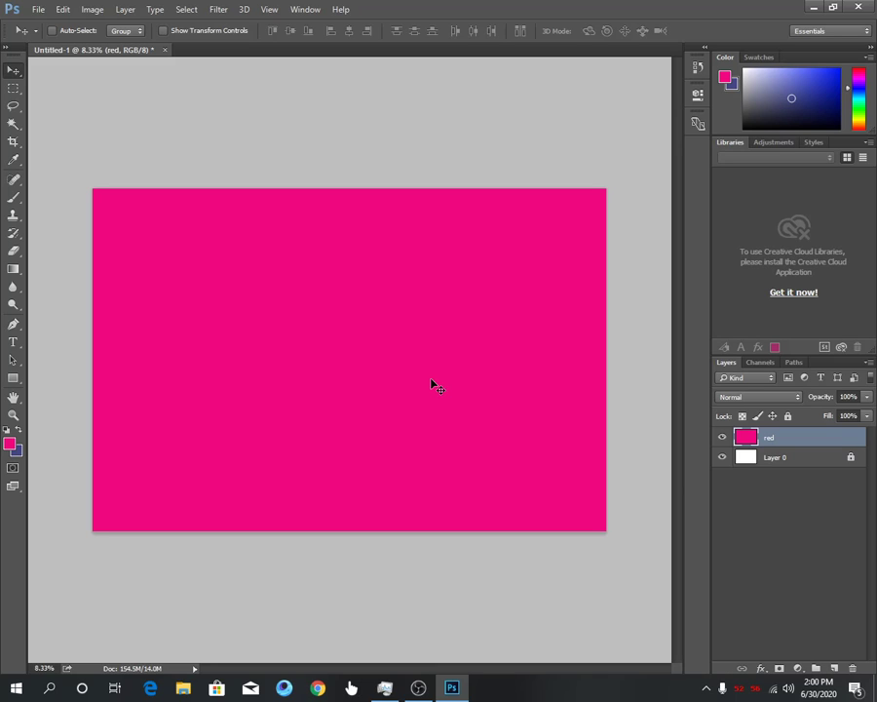
pyautogui.hotkey('ctrl', 'BackSpace')
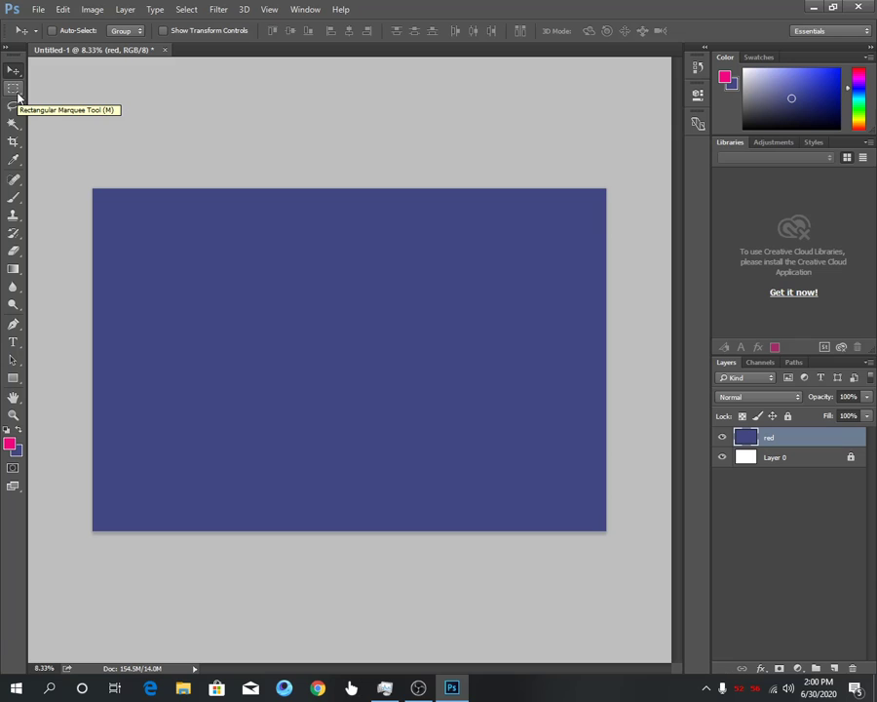
pyautogui.click(14, 89)
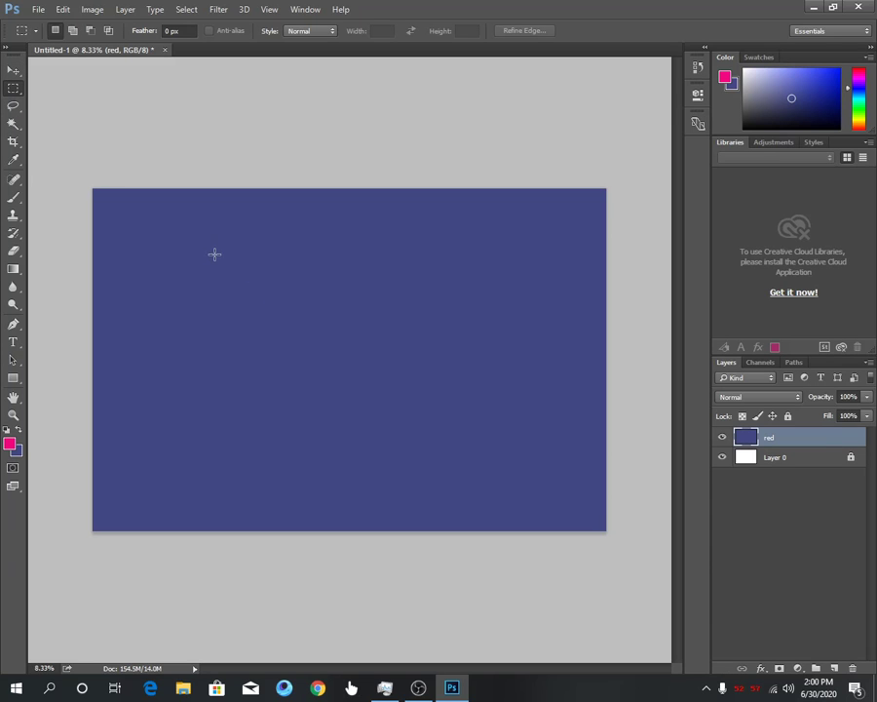
# Step: Fill three magenta rectangles: a large central block, a tall left bar, a wide lower bar
pyautogui.moveTo(214, 254)
pyautogui.mouseDown()
pyautogui.moveTo(395, 380)
pyautogui.moveTo(457, 400)
pyautogui.mouseUp()
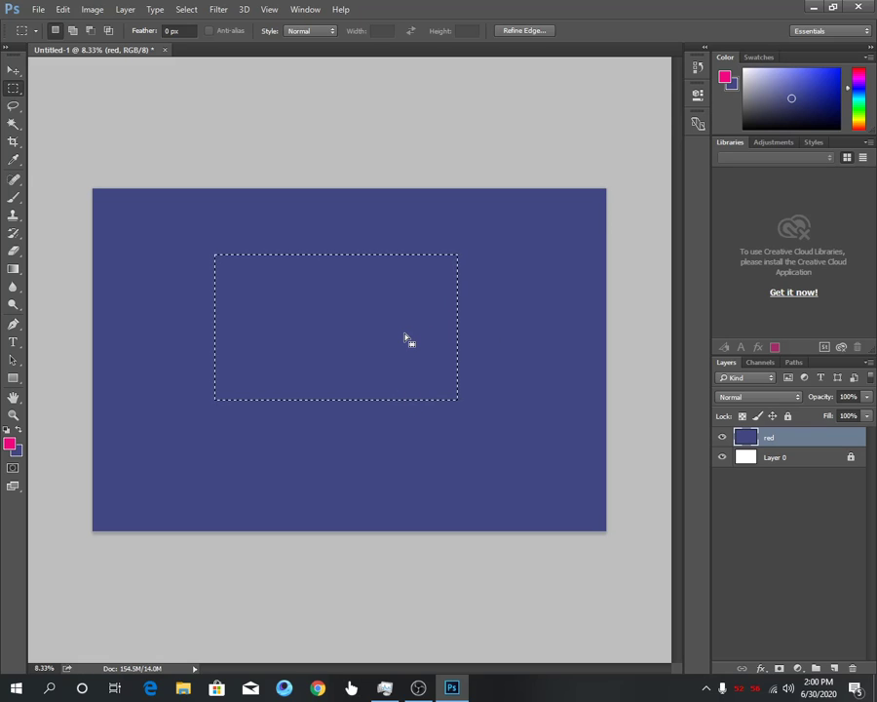
pyautogui.hotkey('alt', 'BackSpace')
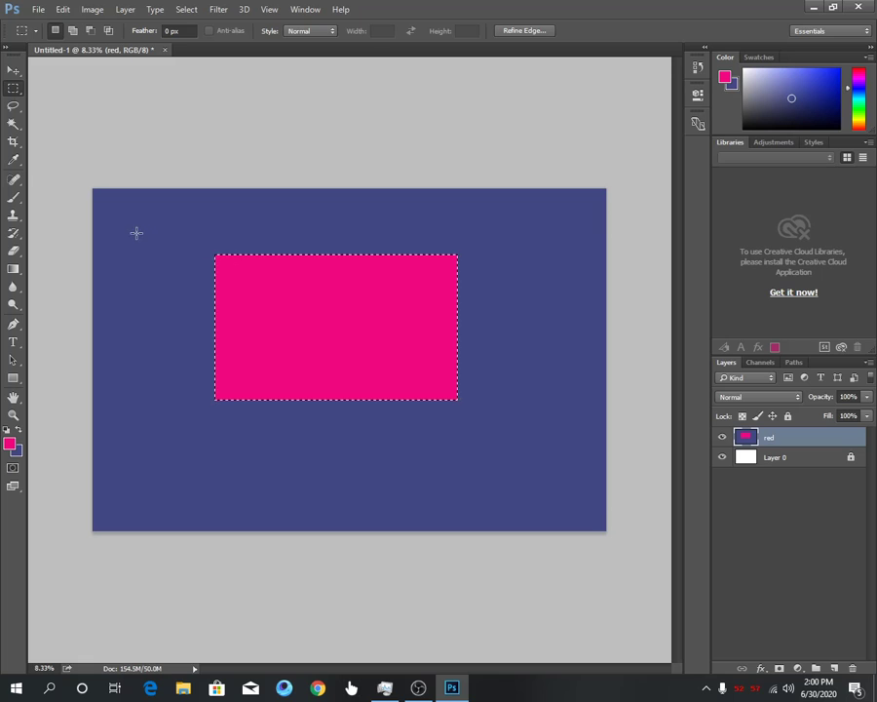
pyautogui.moveTo(142, 229); pyautogui.dragTo(179, 499)
pyautogui.hotkey('alt', 'BackSpace')
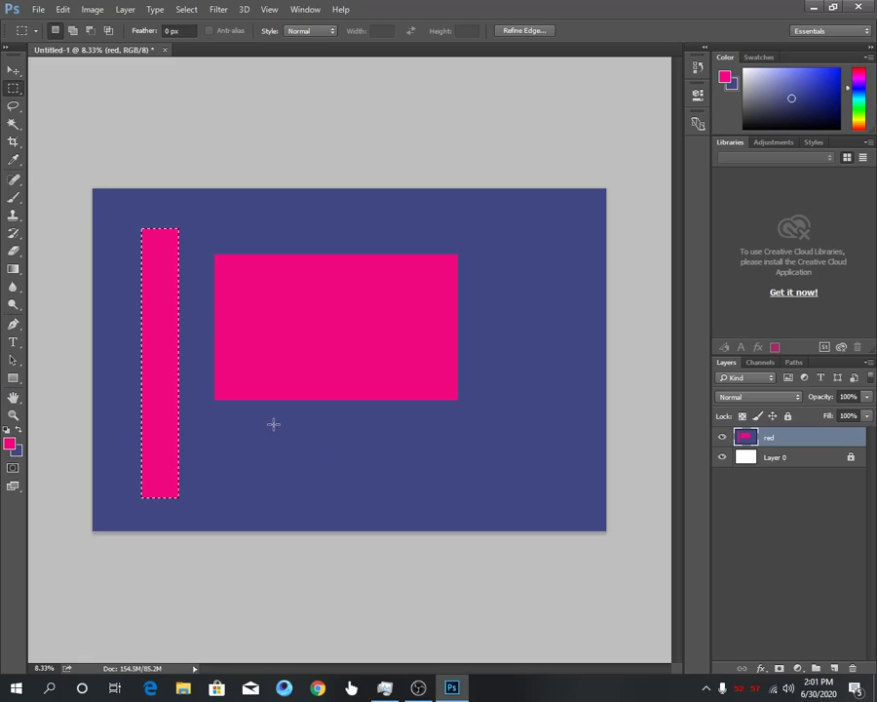
pyautogui.moveTo(260, 424); pyautogui.dragTo(501, 490)
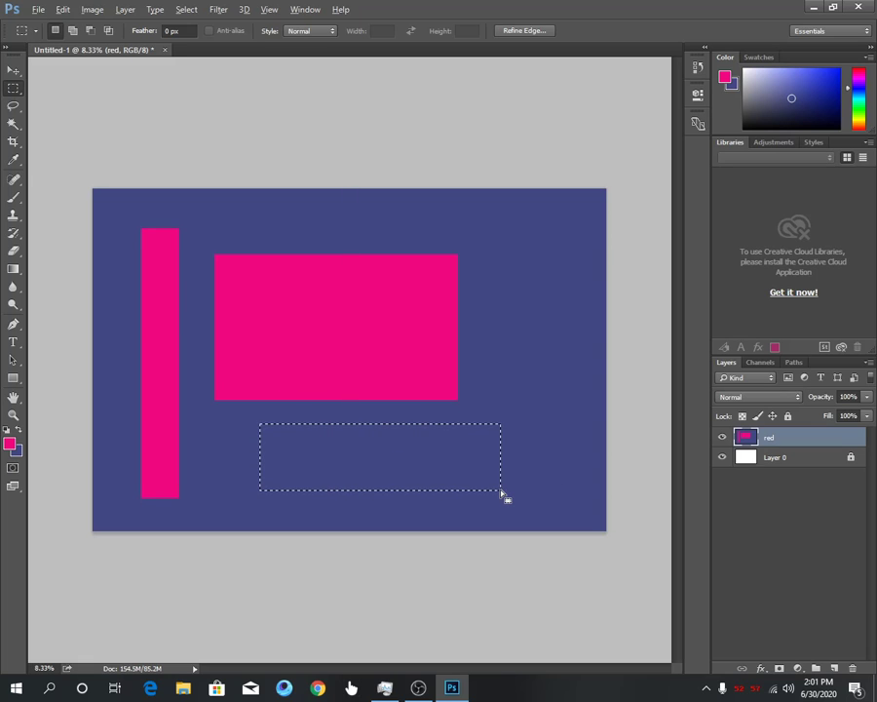
pyautogui.hotkey('alt', 'BackSpace')
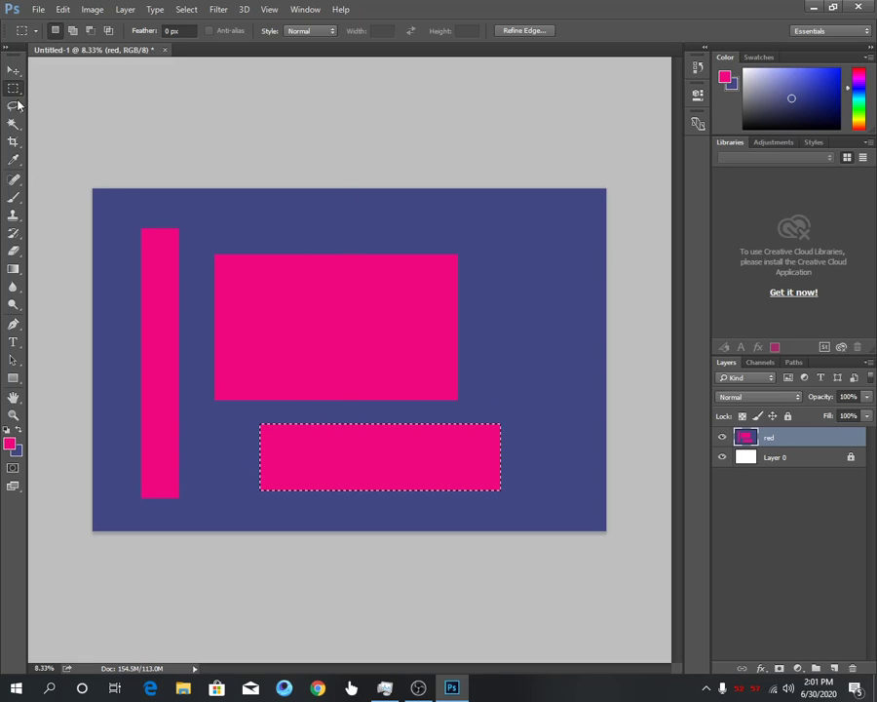
# Step: With the Elliptical Marquee, fill a tall magenta oval and a lower-right magenta oval
pyautogui.rightClick(13, 88)
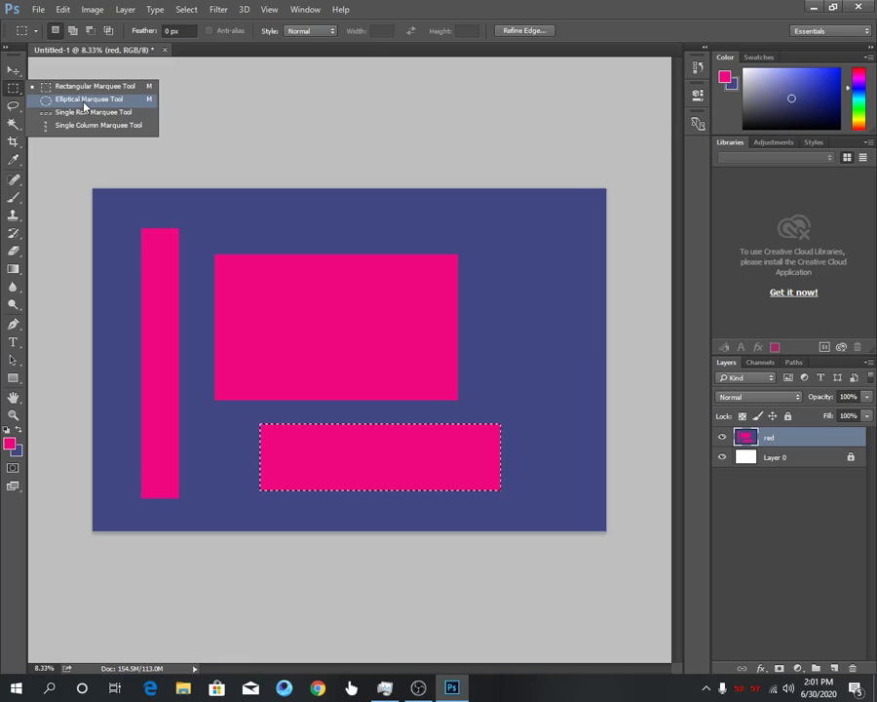
pyautogui.click(10, 88)
pyautogui.rightClick(10, 88)
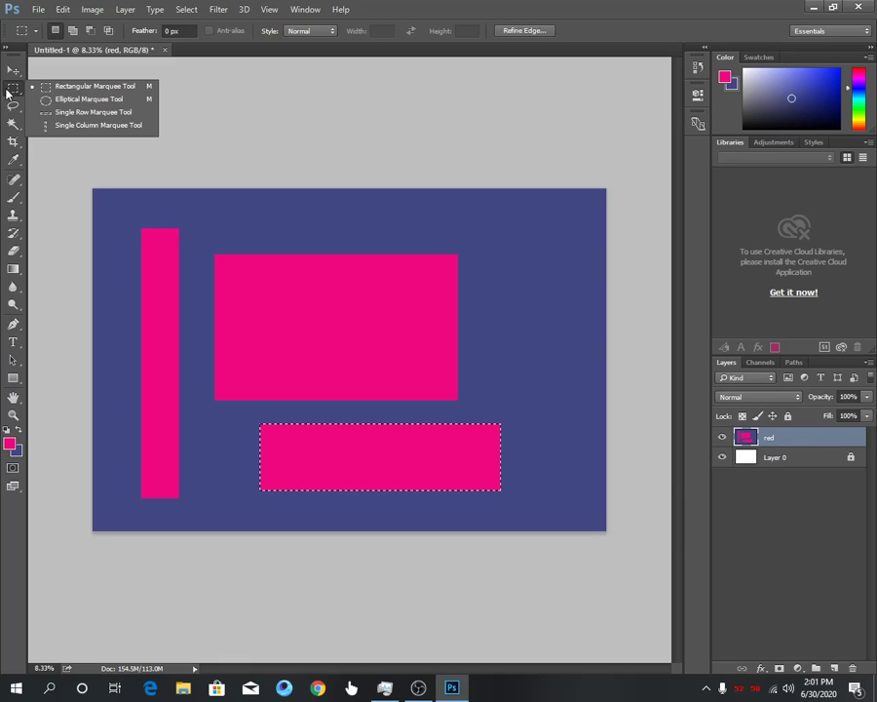
pyautogui.click(59, 101)
pyautogui.click(539, 251)
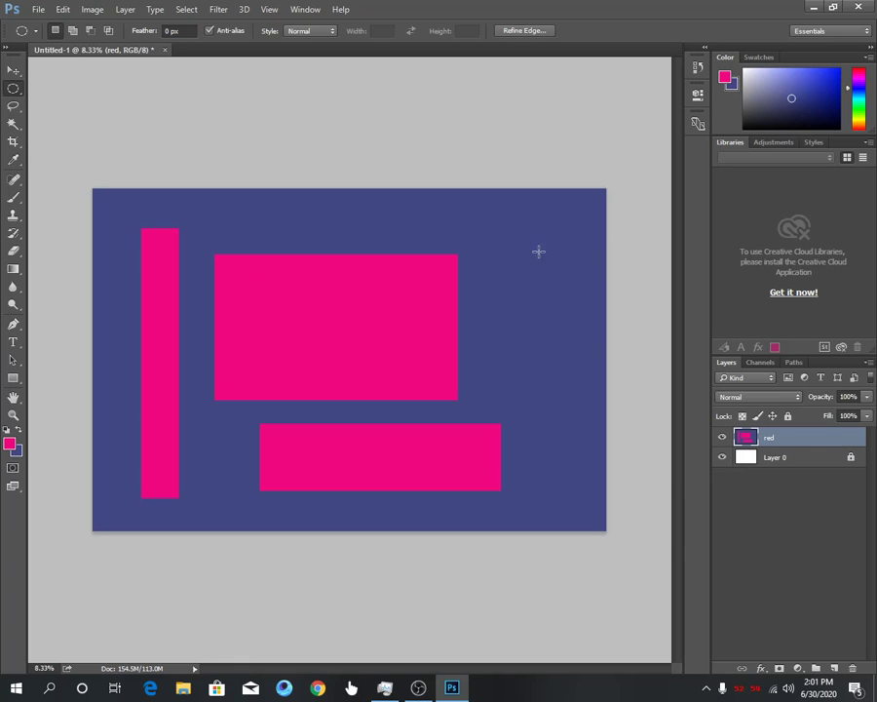
pyautogui.moveTo(540, 233); pyautogui.dragTo(476, 370)
pyautogui.hotkey('alt', 'BackSpace')
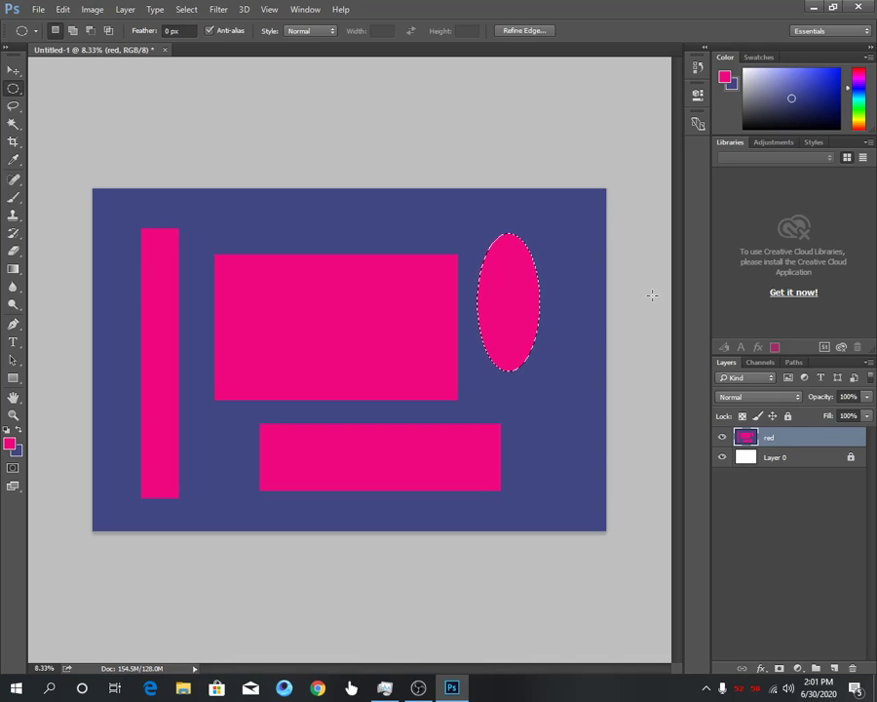
pyautogui.moveTo(570, 364); pyautogui.dragTo(519, 481)
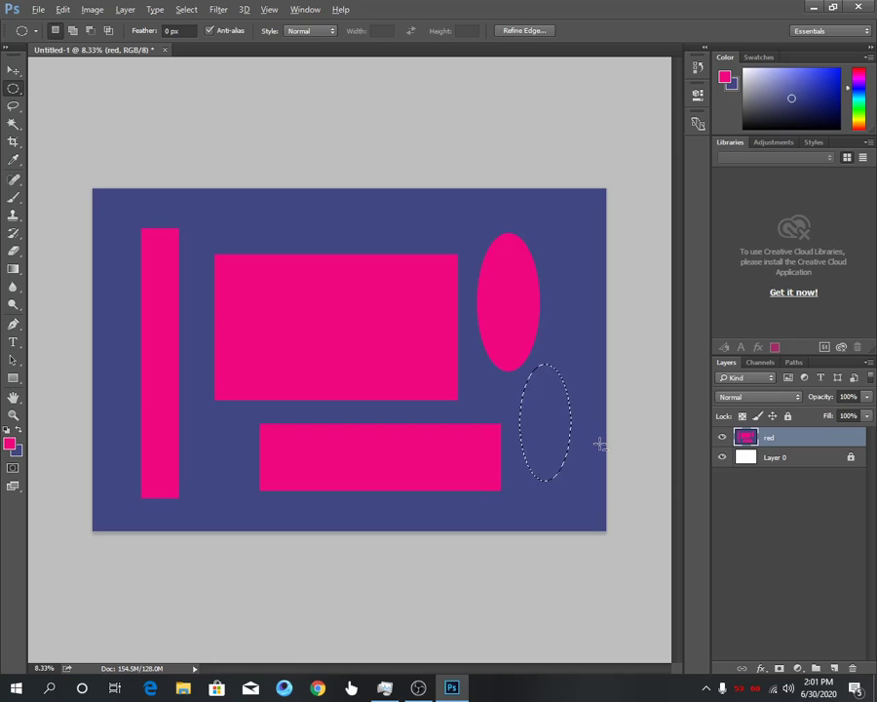
pyautogui.hotkey('alt', 'BackSpace')
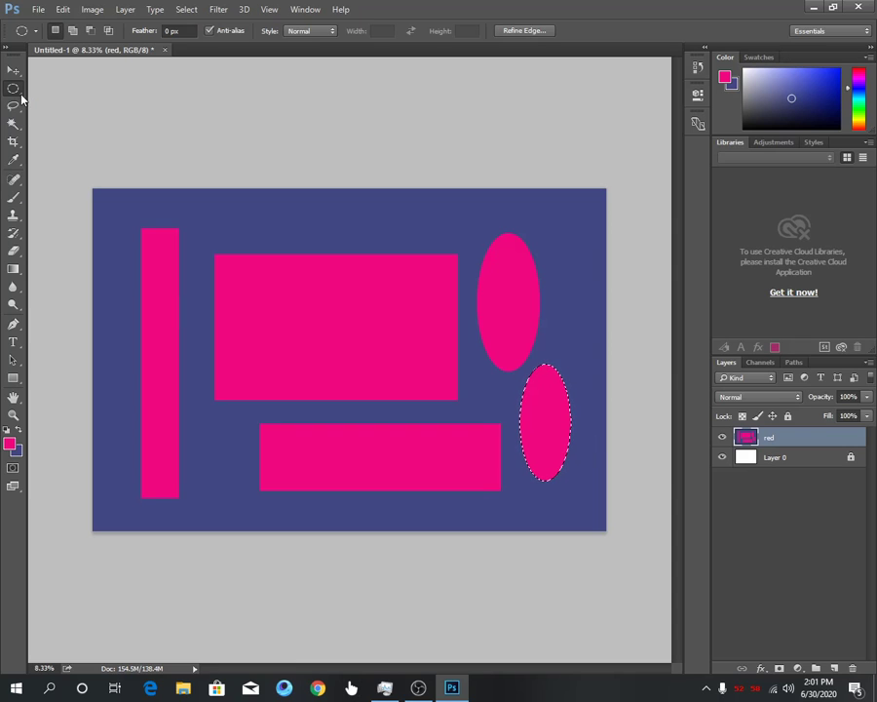
# Step: Make a single-row selection near the top, nudge it lower, then deselect
pyautogui.rightClick(15, 89)
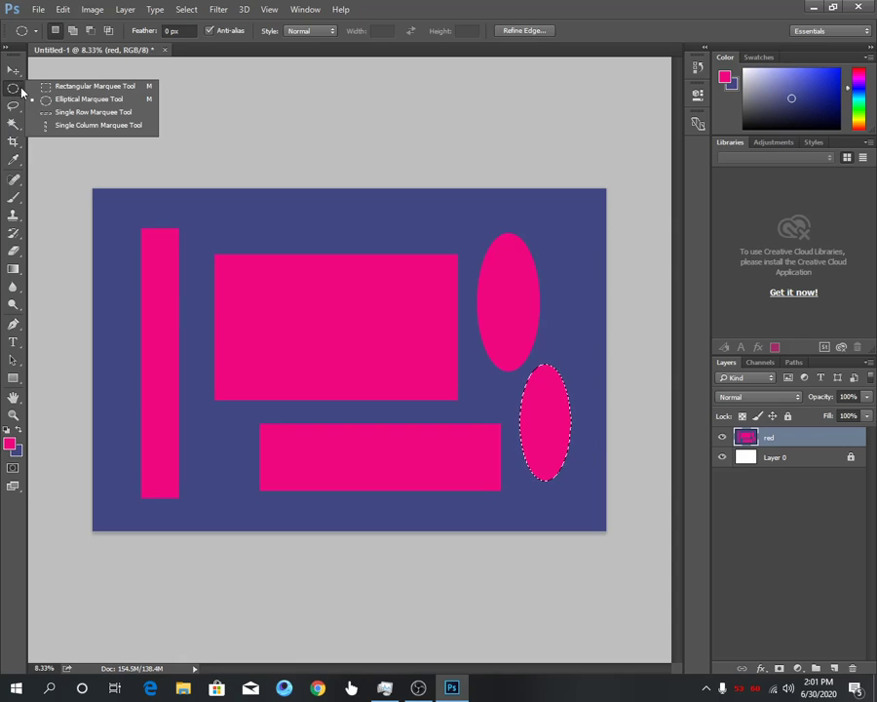
pyautogui.click(83, 117)
pyautogui.moveTo(138, 192)
pyautogui.mouseDown()
pyautogui.moveTo(312, 239)
pyautogui.moveTo(396, 208)
pyautogui.mouseUp()
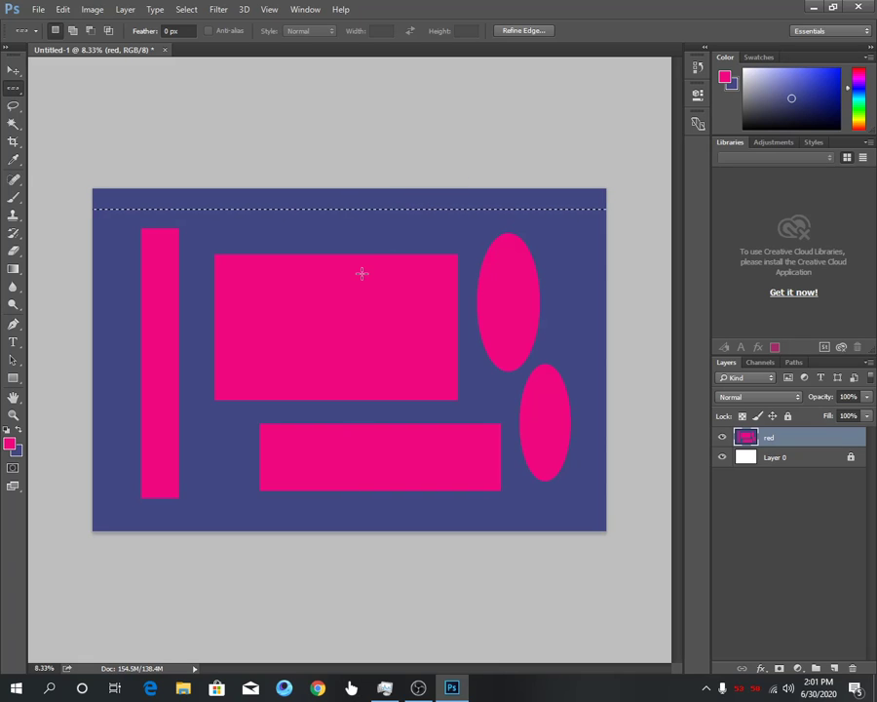
pyautogui.press('alt')
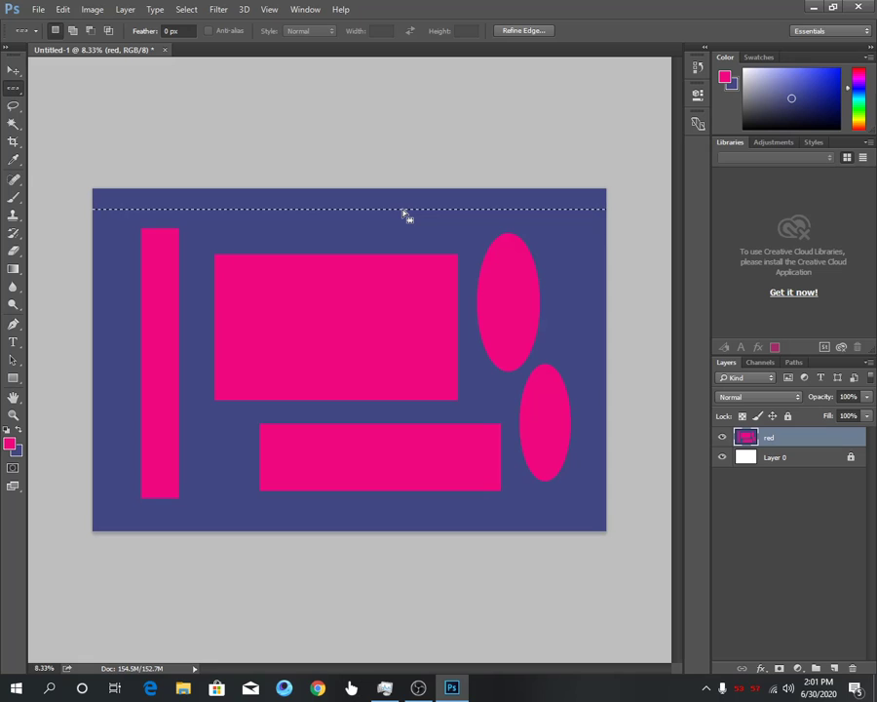
pyautogui.moveTo(403, 211)
pyautogui.mouseDown()
pyautogui.moveTo(400, 233)
pyautogui.moveTo(400, 217)
pyautogui.mouseUp()
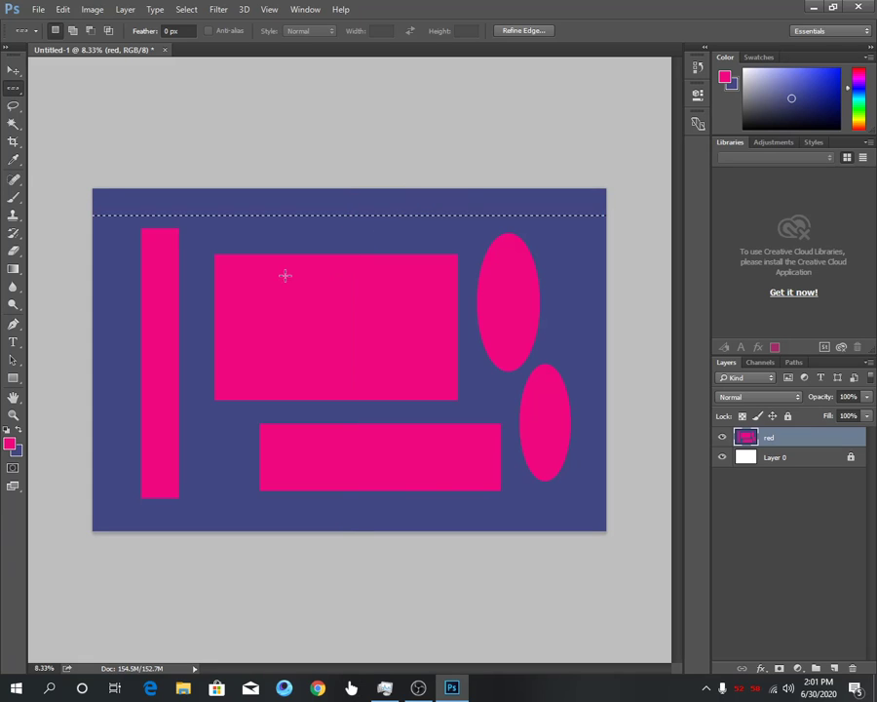
pyautogui.click(352, 325)
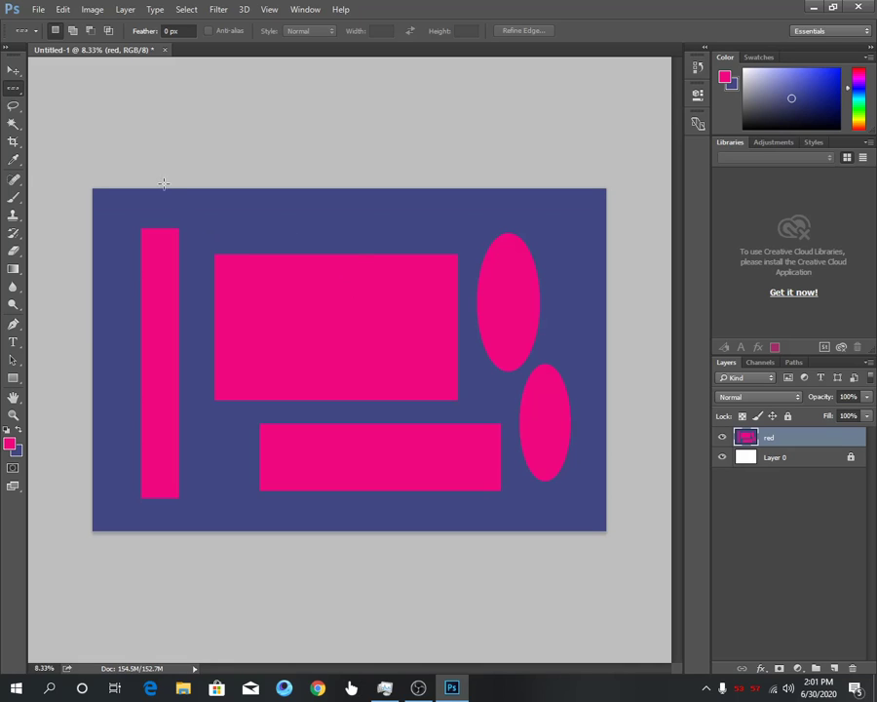
# Step: Choose the freehand Lasso and fill a rounded magenta bulge over the large rectangle's top
pyautogui.click(15, 127)
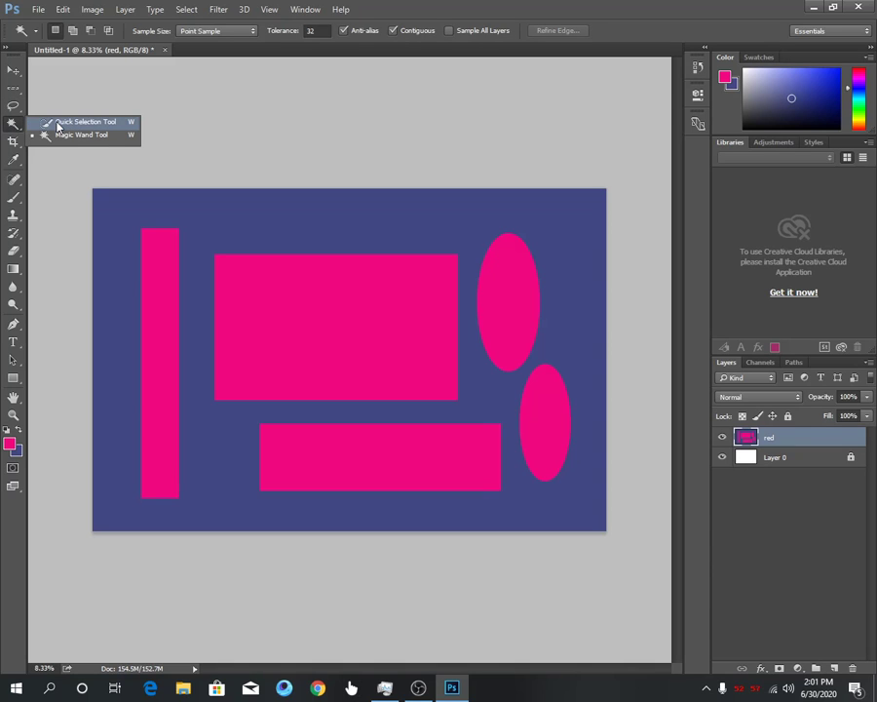
pyautogui.click(45, 121)
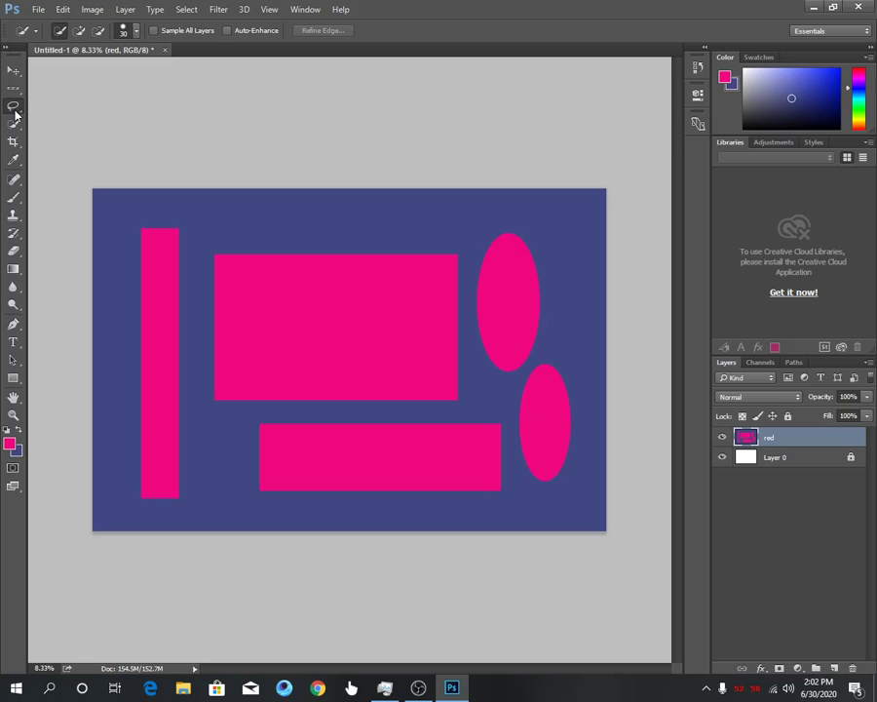
pyautogui.click(15, 110)
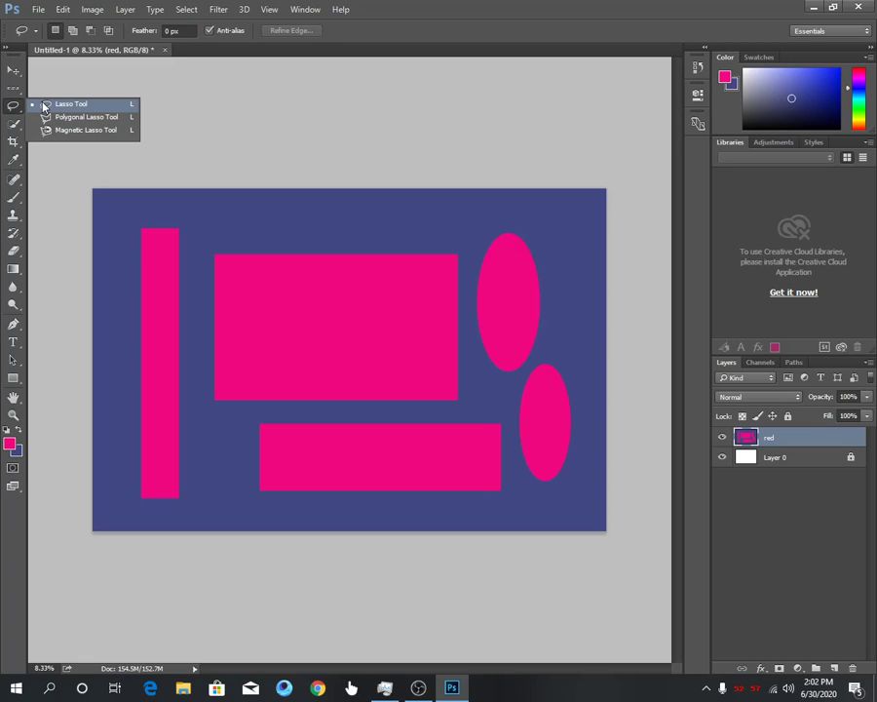
pyautogui.click(49, 104)
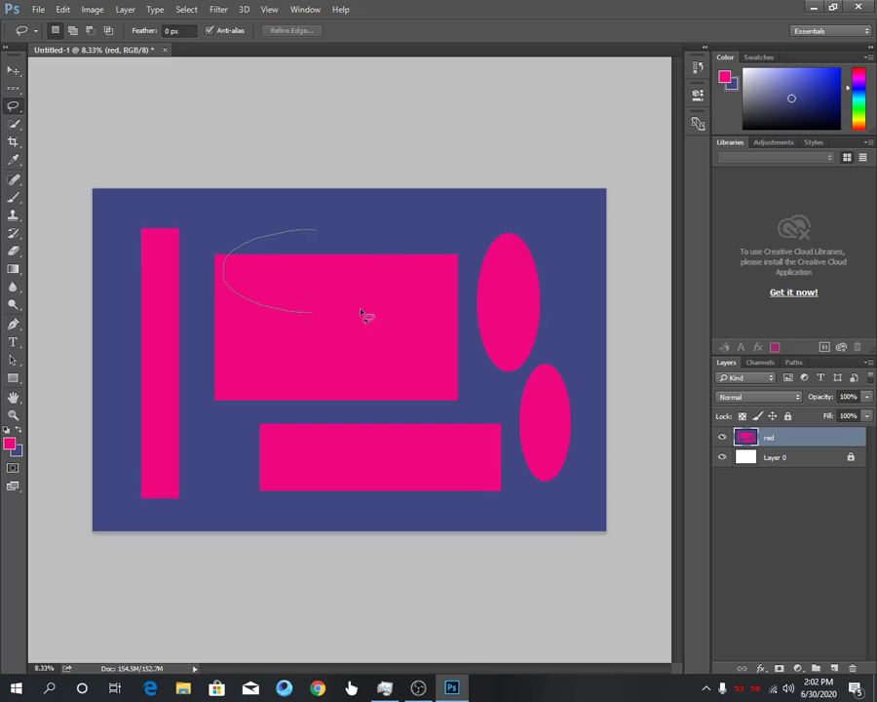
pyautogui.moveTo(363, 314)
pyautogui.mouseDown()
pyautogui.moveTo(319, 389)
pyautogui.moveTo(448, 382)
pyautogui.moveTo(241, 233)
pyautogui.moveTo(241, 339)
pyautogui.moveTo(290, 366)
pyautogui.mouseUp()
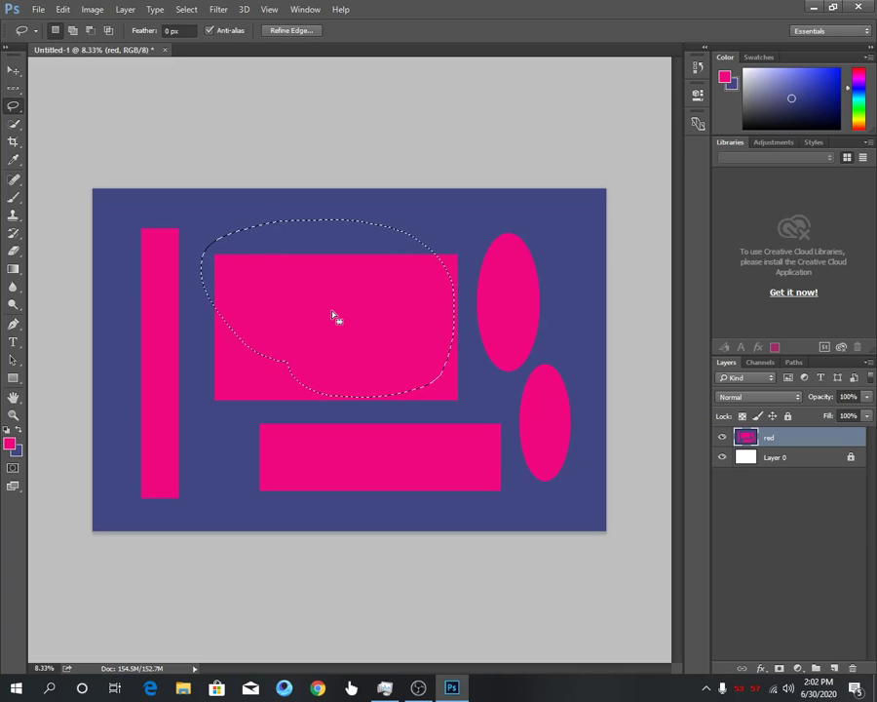
pyautogui.hotkey('alt', 'BackSpace')
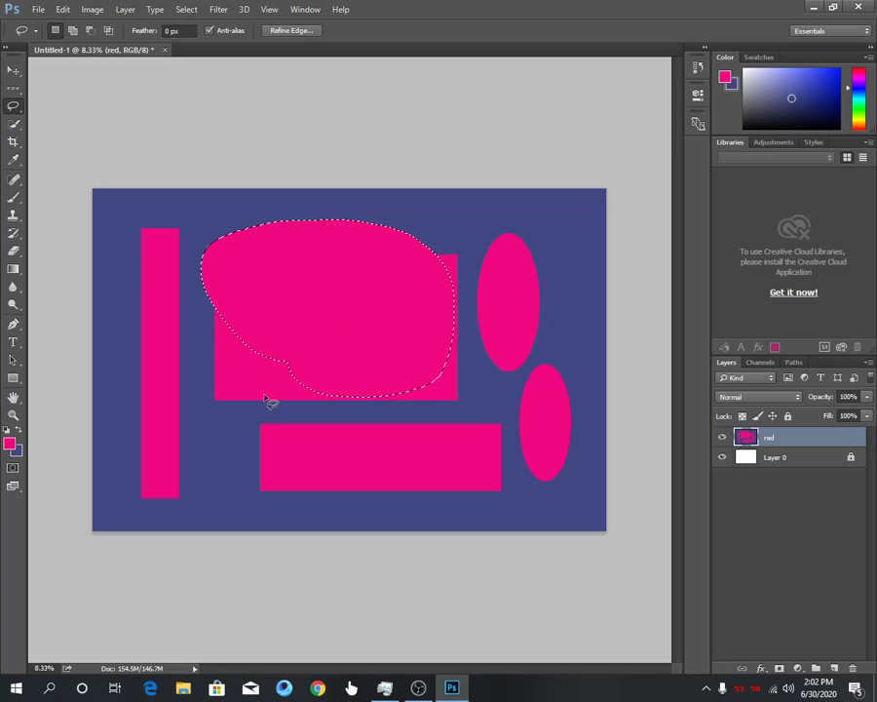
# Step: Fill a mitten-shaped lasso area beside the lower rectangle with magenta
pyautogui.hotkey('ctrl', 'd')
pyautogui.moveTo(203, 419)
pyautogui.mouseDown()
pyautogui.moveTo(235, 422)
pyautogui.moveTo(216, 421)
pyautogui.mouseUp()
pyautogui.hotkey('alt', 'BackSpace')
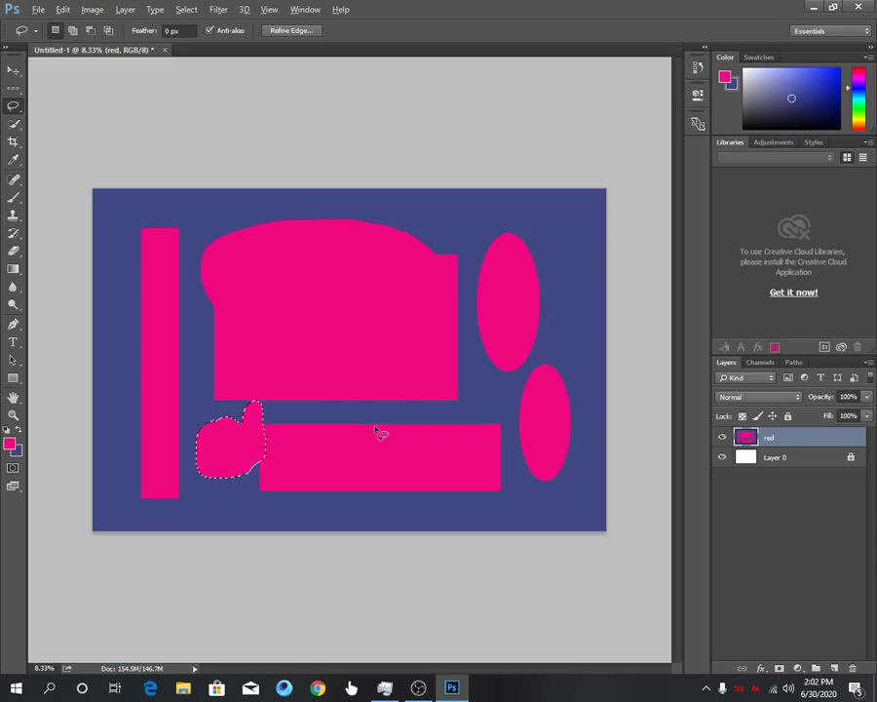
# Step: Draw a jagged six-corner polygonal lasso selection across the upper-left bar and pink bulge
pyautogui.rightClick(12, 112)
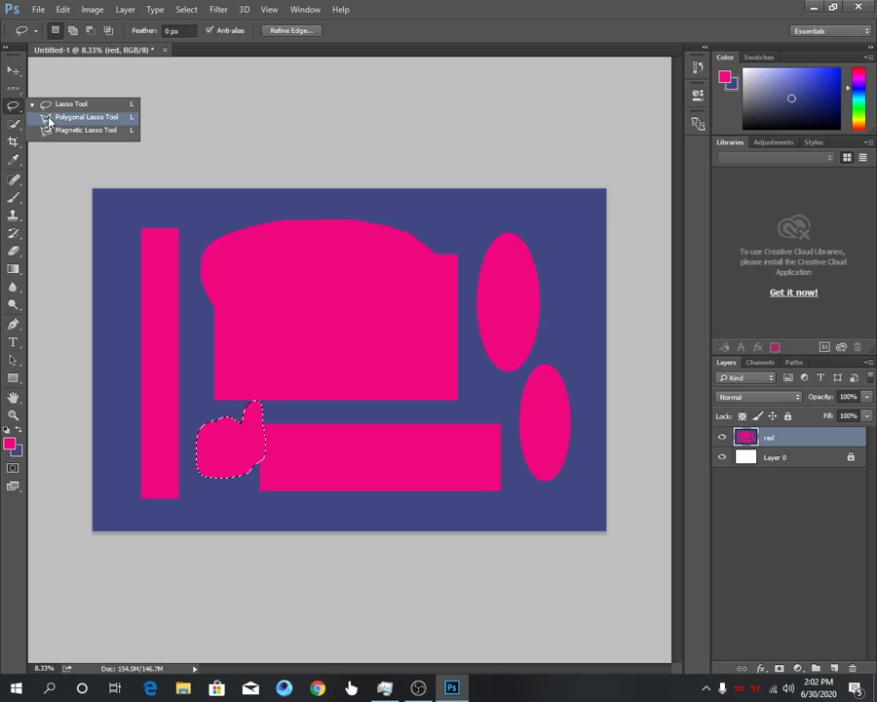
pyautogui.click(48, 119)
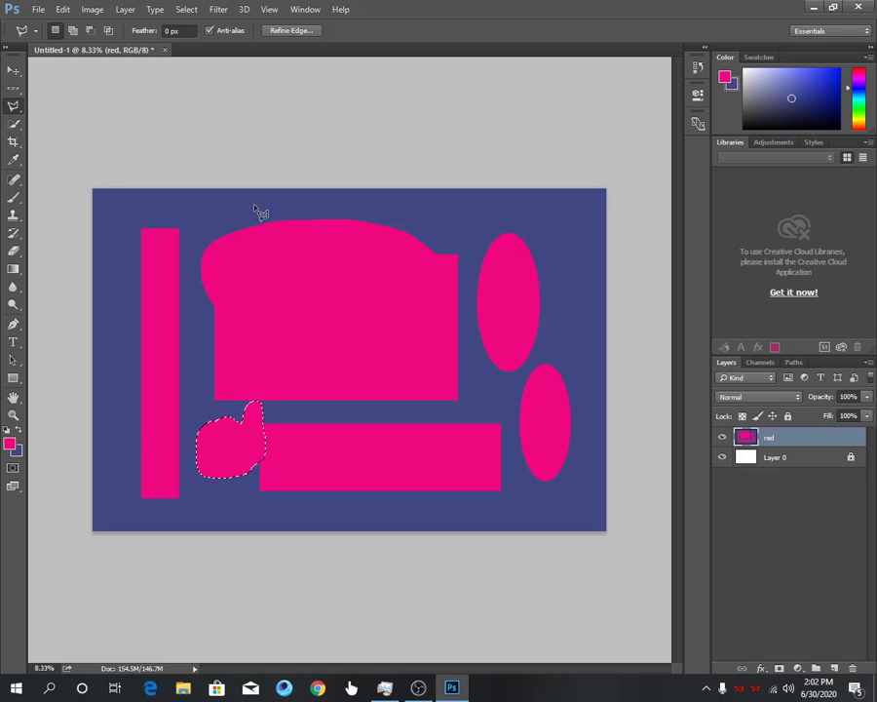
pyautogui.click(120, 203)
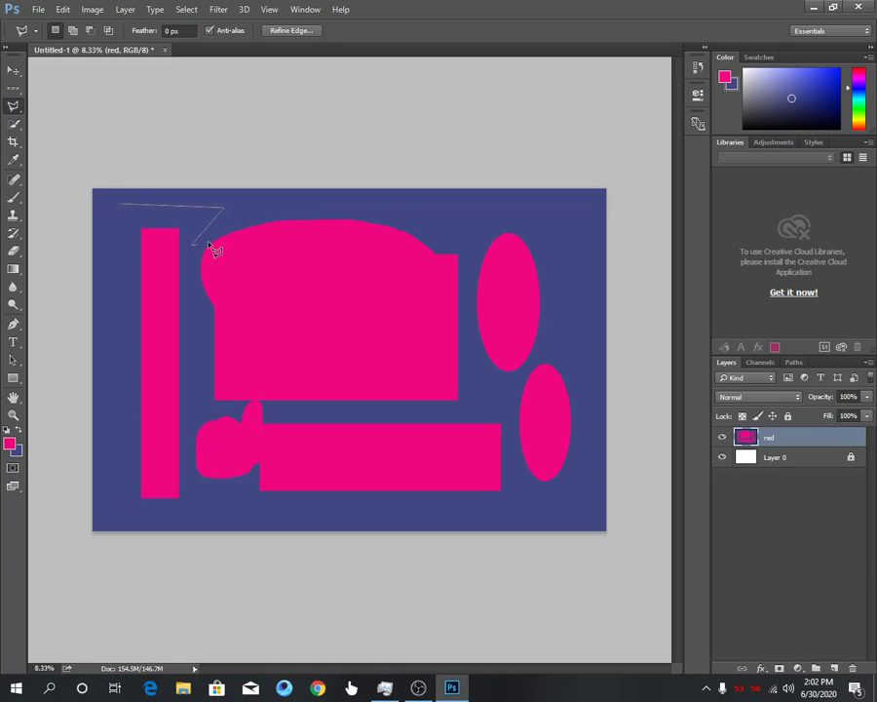
pyautogui.click(261, 219)
pyautogui.click(413, 207)
pyautogui.click(196, 290)
pyautogui.click(458, 313)
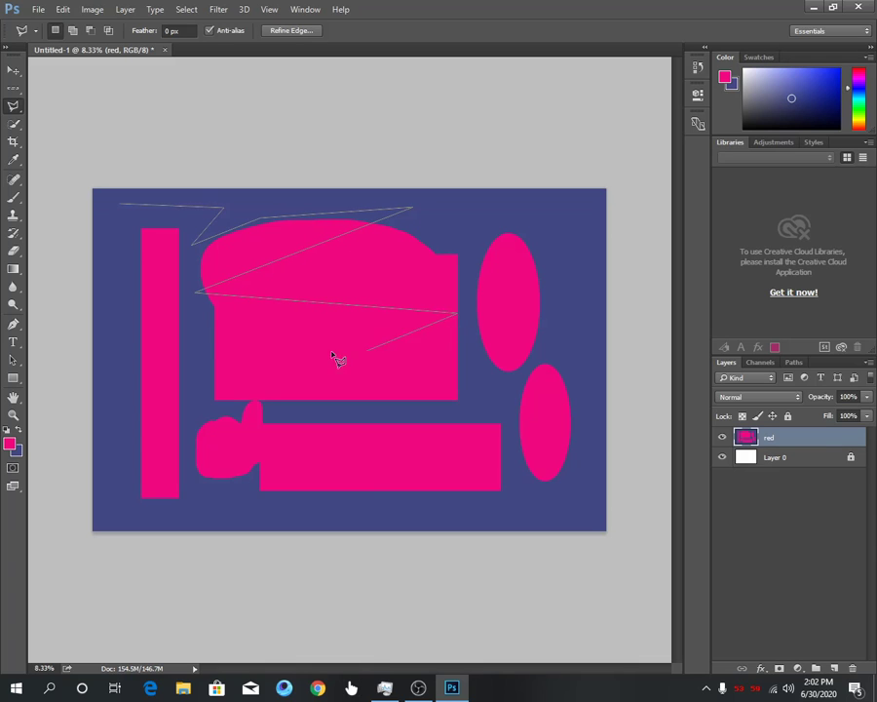
pyautogui.click(222, 349)
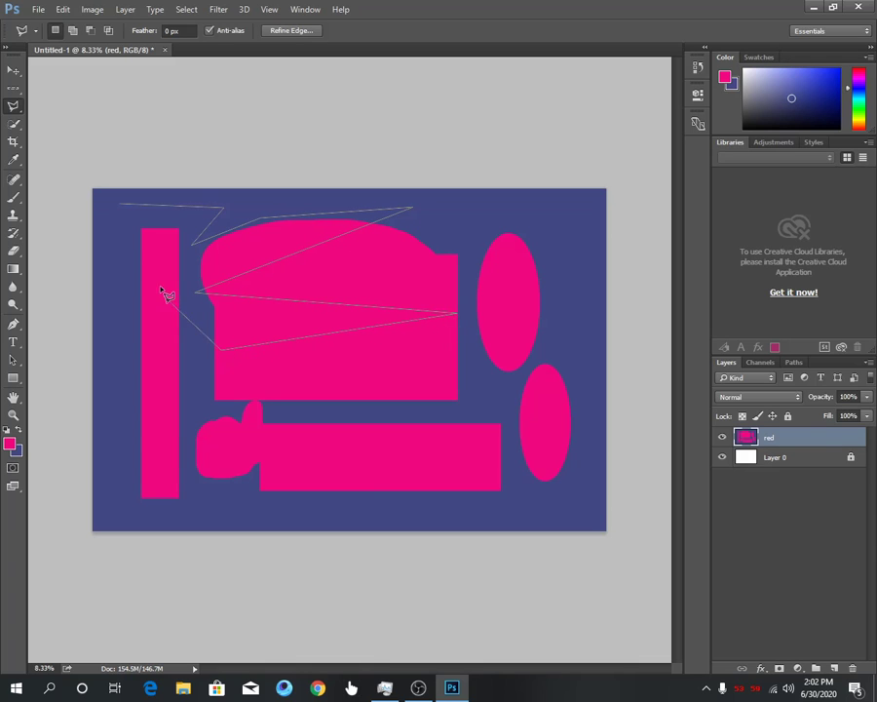
pyautogui.click(122, 207)
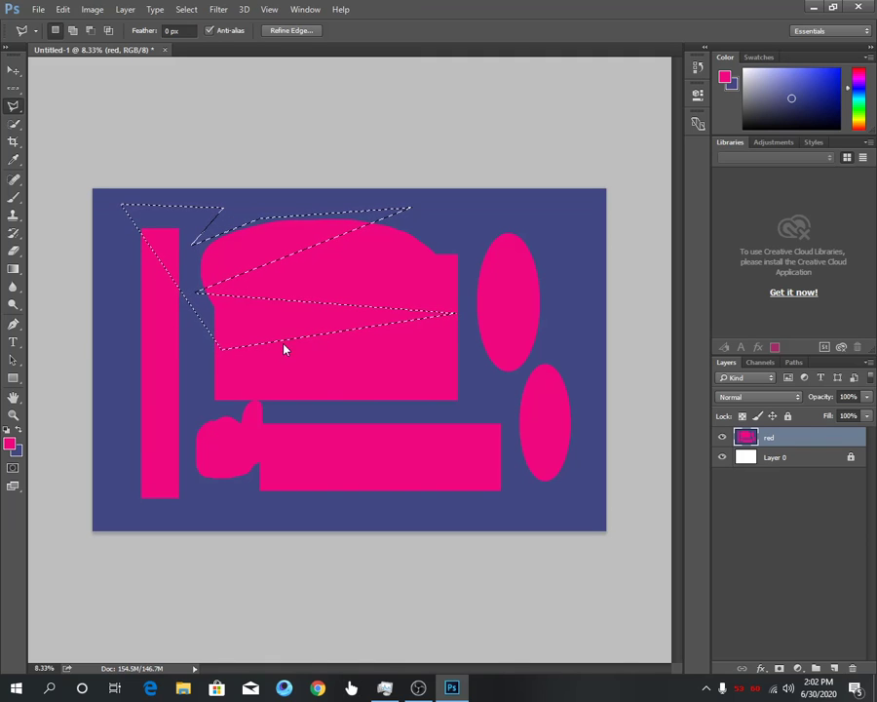
# Step: Fill the polygon selection pink, then blue with the background colour, and deselect
pyautogui.hotkey('alt', 'BackSpace')
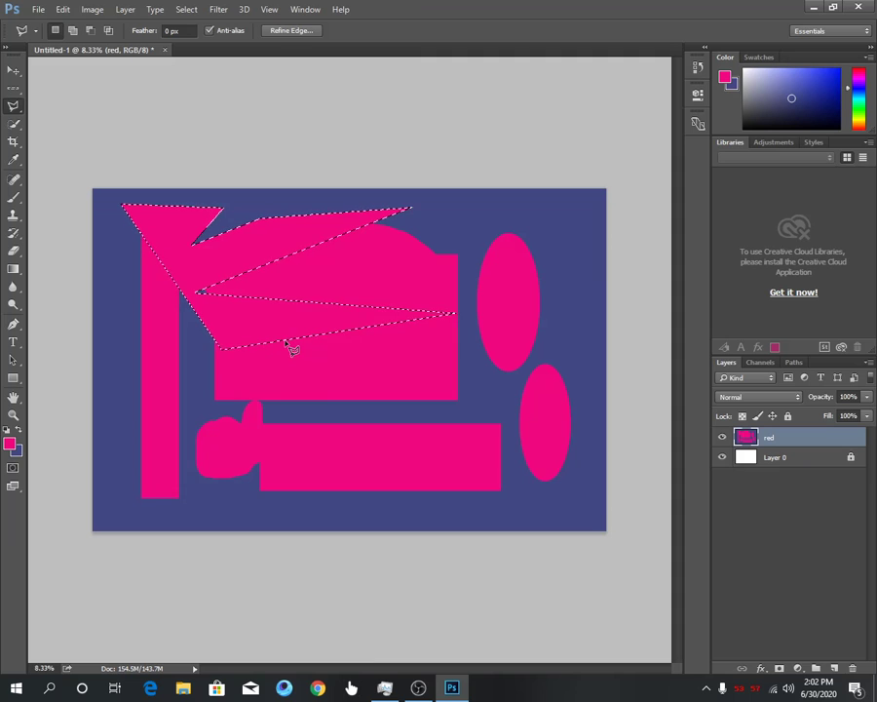
pyautogui.hotkey('ctrl', 'BackSpace')
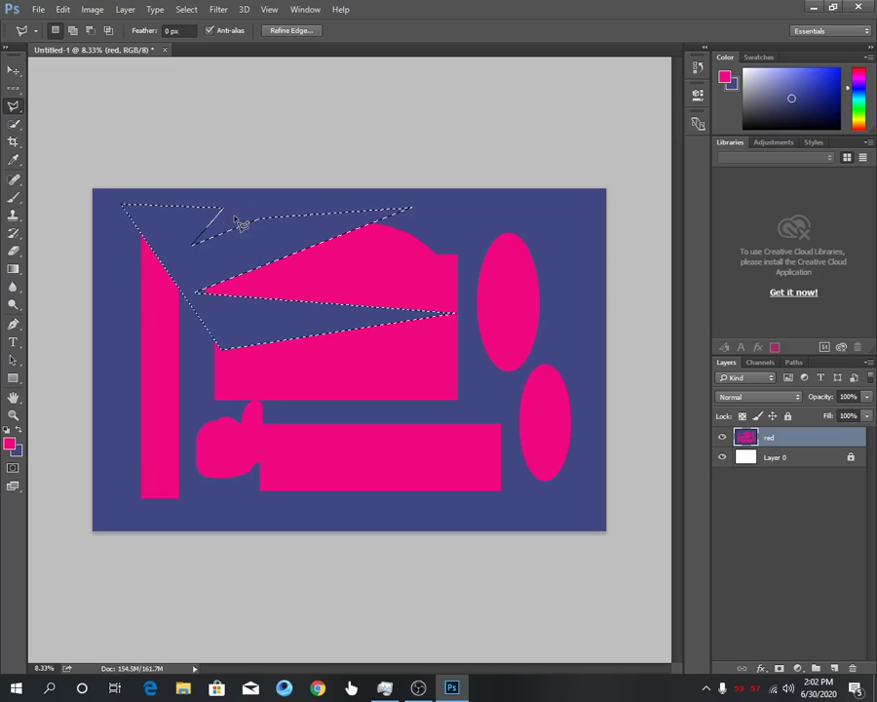
pyautogui.hotkey('ctrl', 'd')
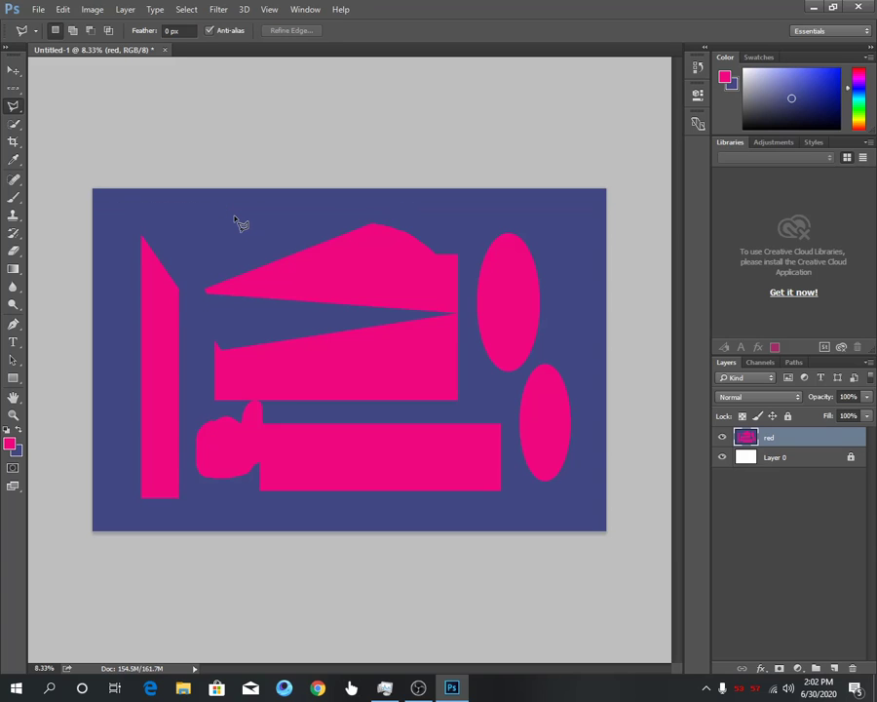
pyautogui.rightClick(13, 105)
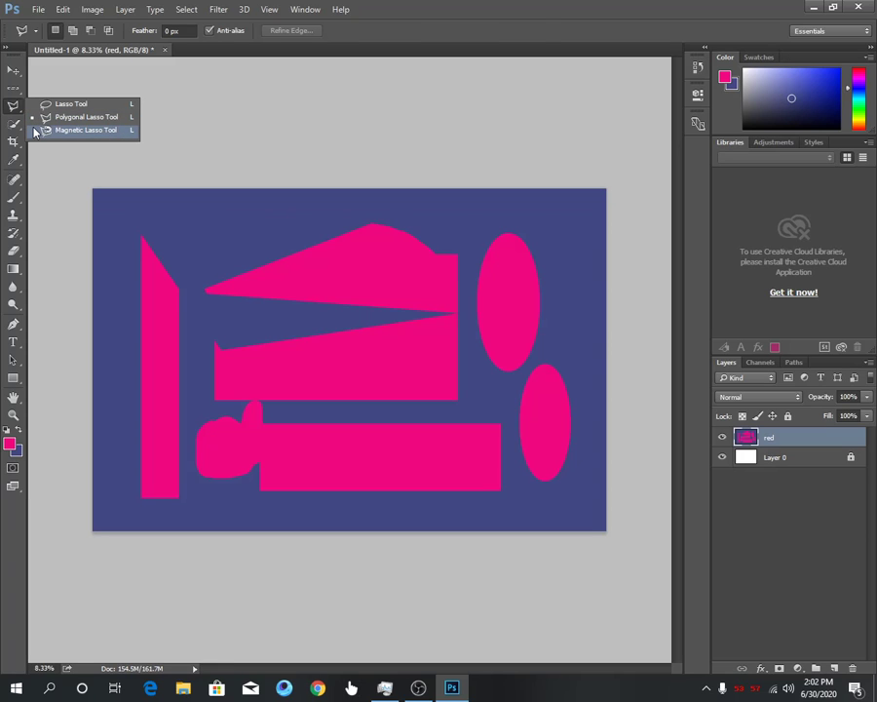
pyautogui.click(86, 130)
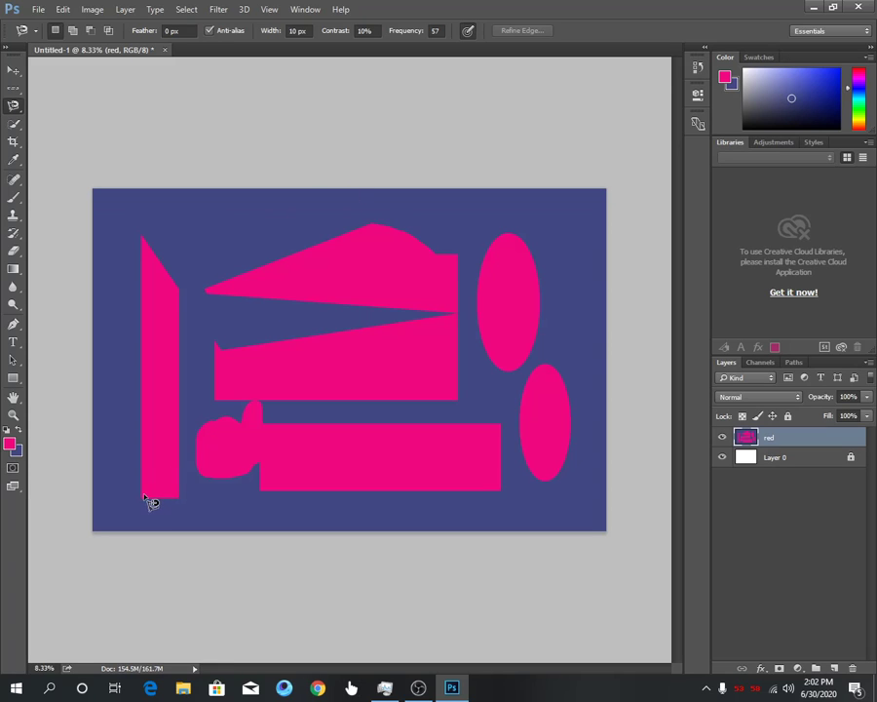
pyautogui.moveTo(130, 317)
pyautogui.mouseDown()
pyautogui.moveTo(121, 306)
pyautogui.moveTo(152, 244)
pyautogui.moveTo(144, 248)
pyautogui.moveTo(148, 488)
pyautogui.mouseUp()
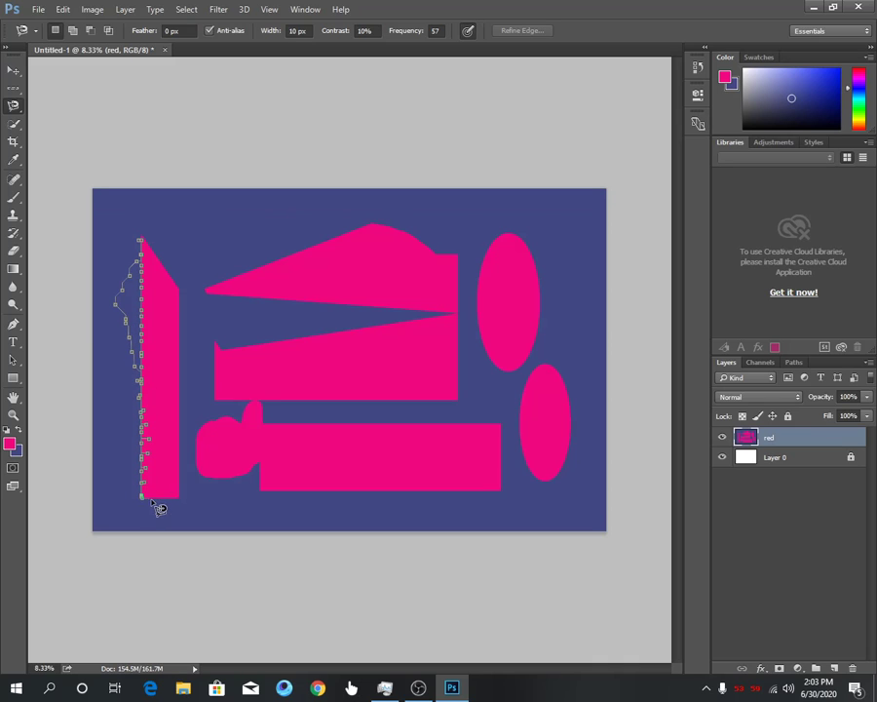
pyautogui.moveTo(180, 500); pyautogui.dragTo(178, 286)
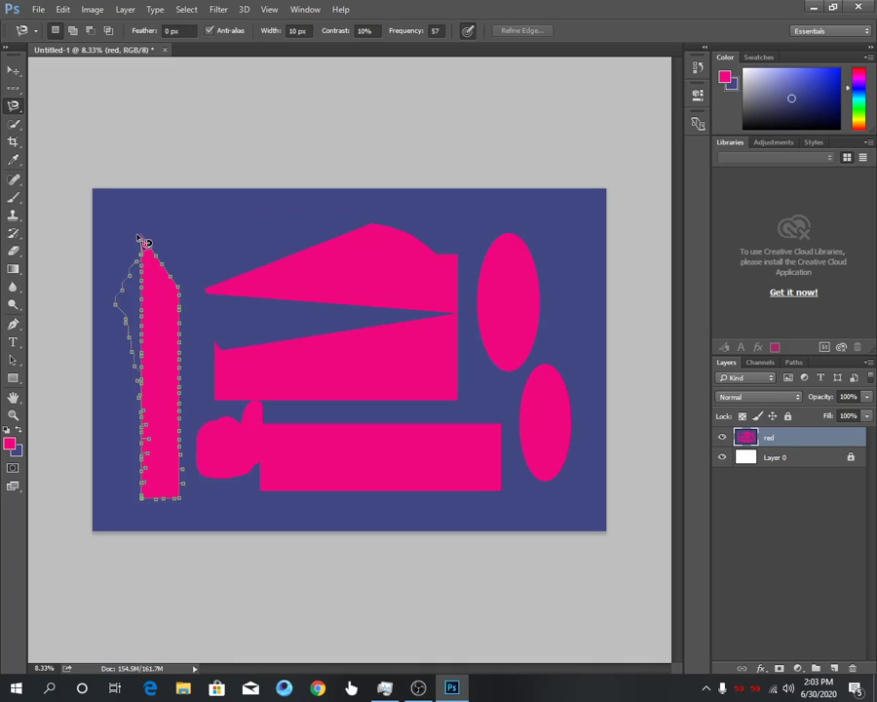
pyautogui.moveTo(151, 249)
pyautogui.mouseDown()
pyautogui.moveTo(122, 361)
pyautogui.moveTo(146, 491)
pyautogui.mouseUp()
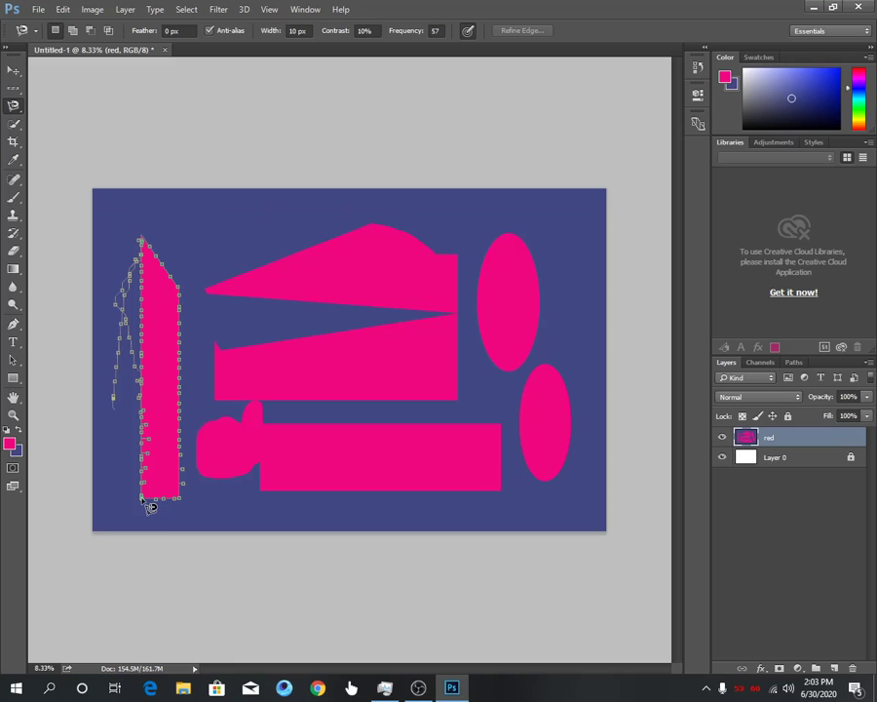
pyautogui.click(148, 504)
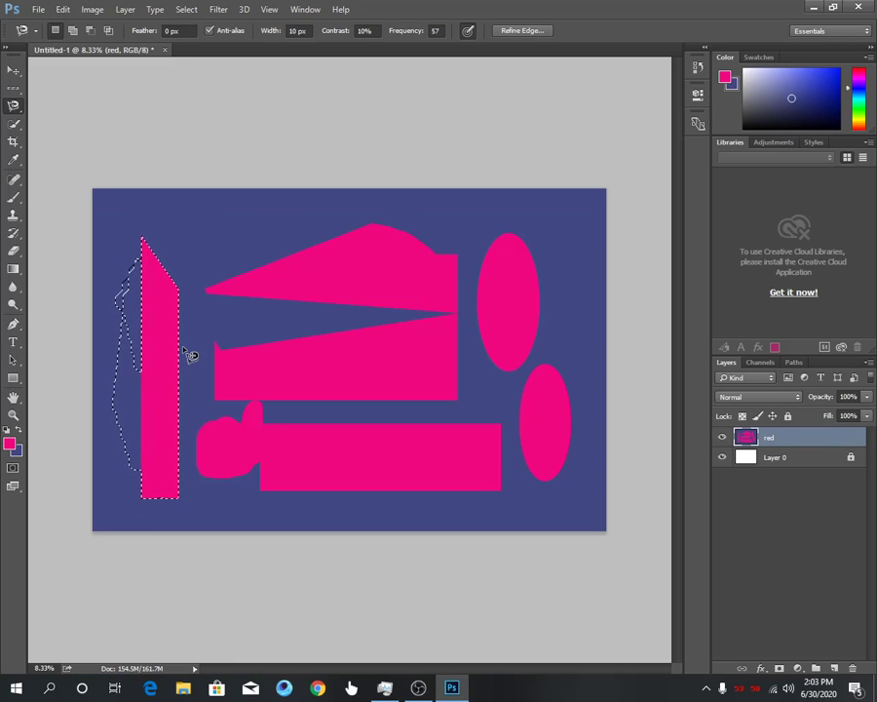
pyautogui.hotkey('alt', 'BackSpace')
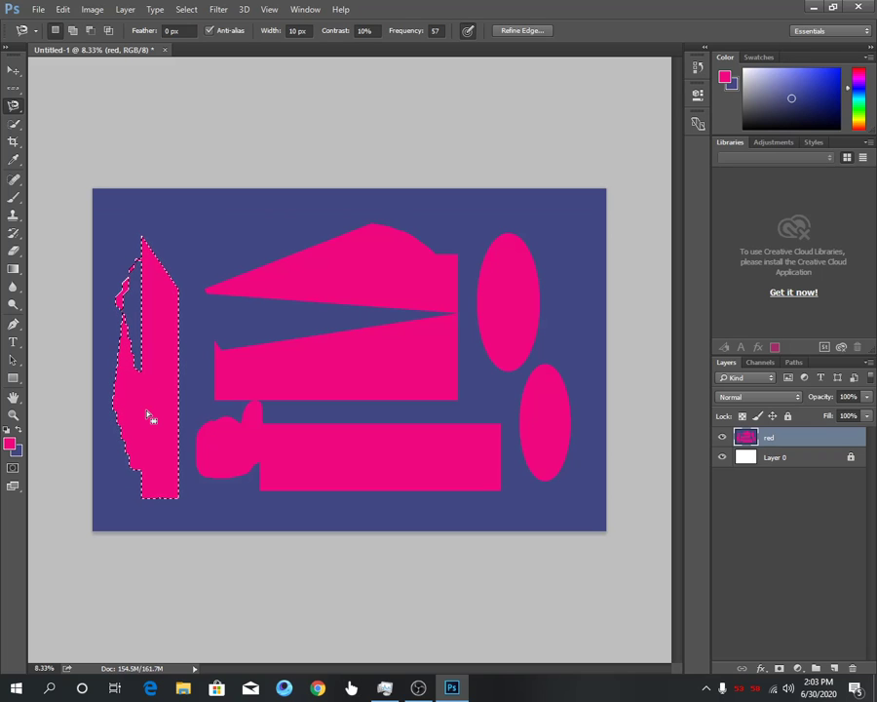
pyautogui.hotkey('ctrl', 'z')
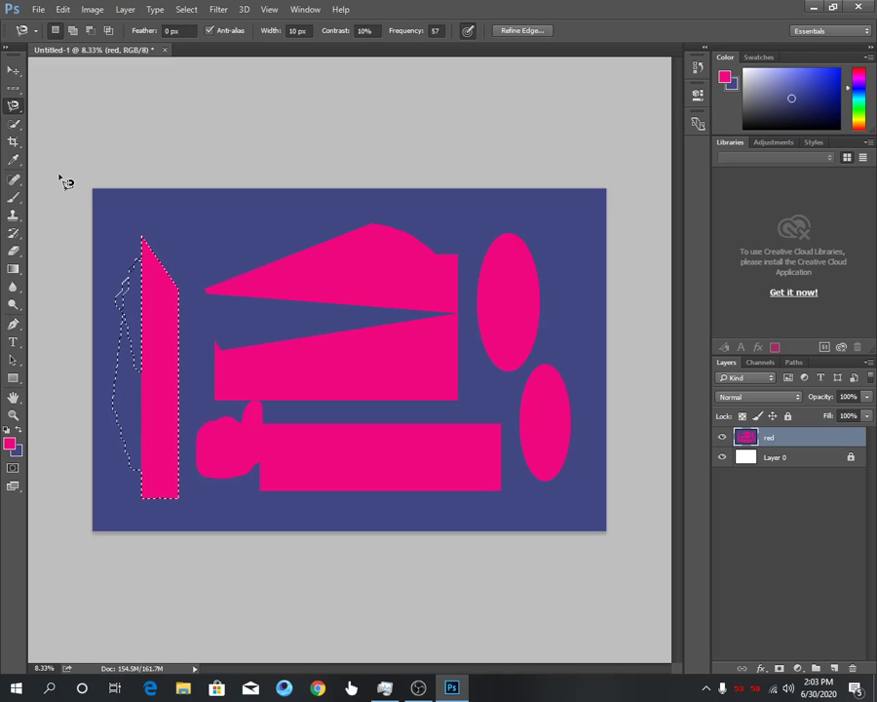
pyautogui.hotkey('ctrl', 'z')
pyautogui.hotkey('ctrl', 'z')
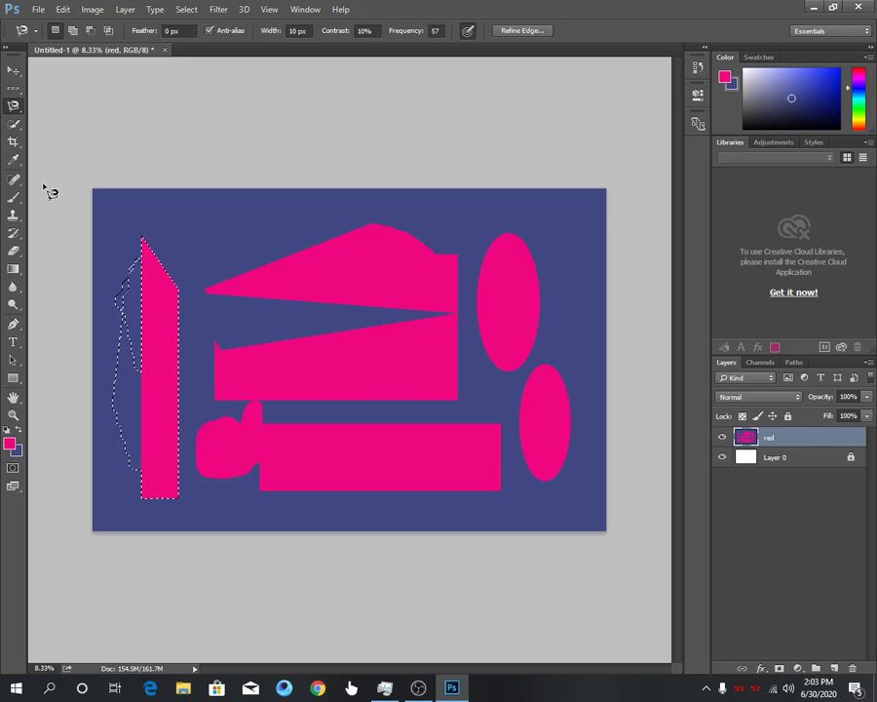
pyautogui.hotkey('ctrl', 'd')
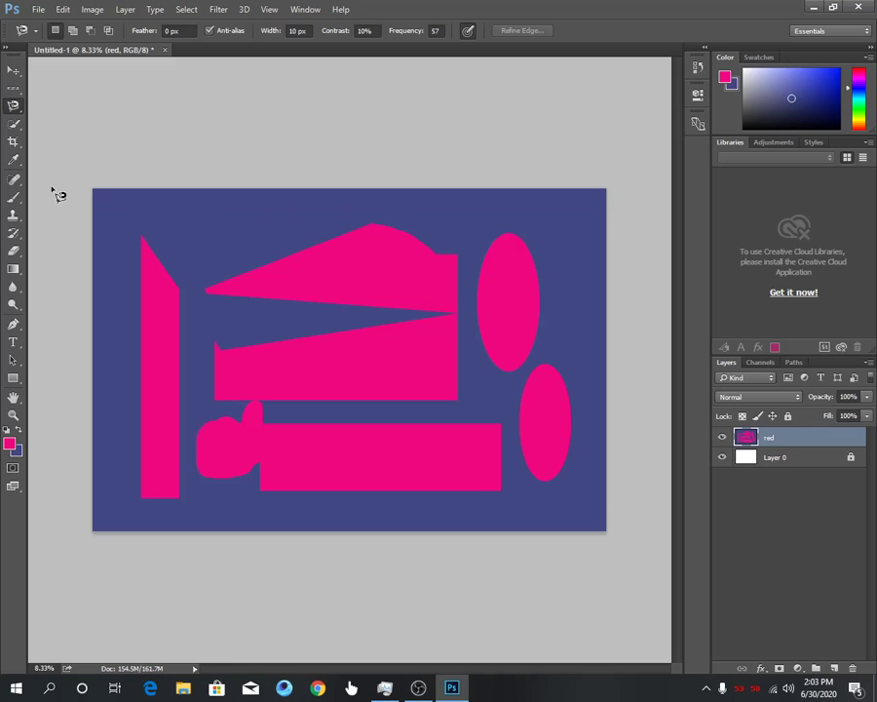